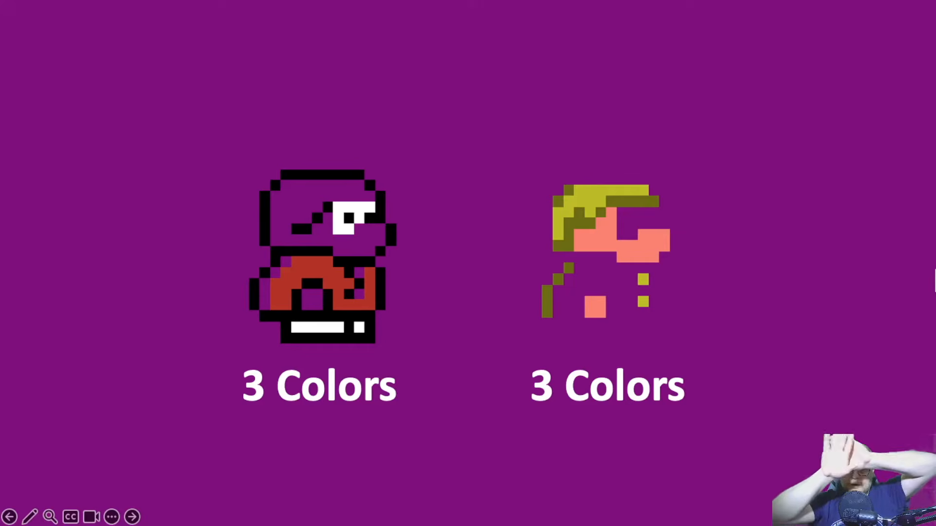
key(Right)
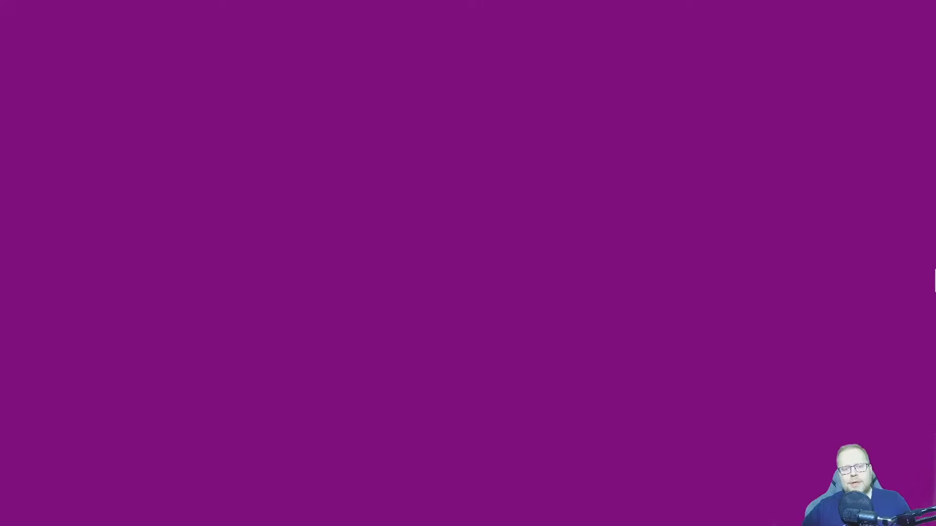
key(Right)
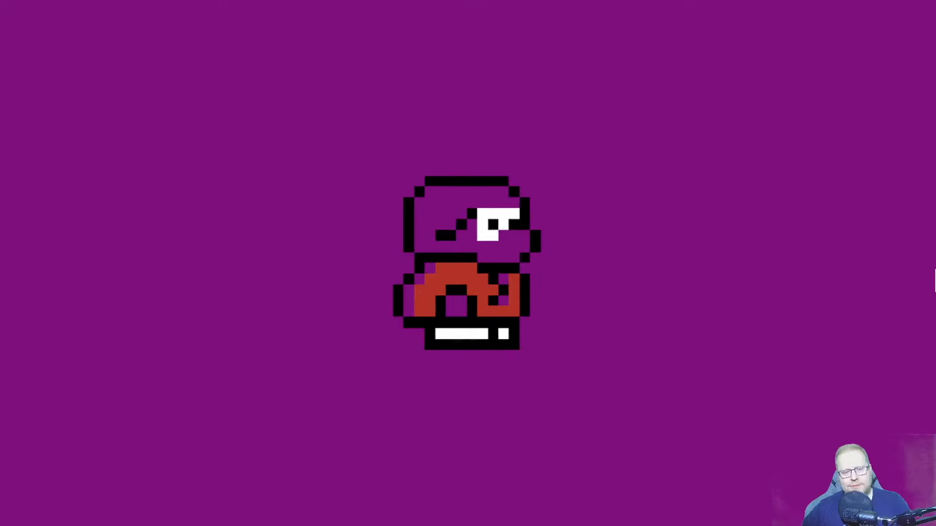
key(Right)
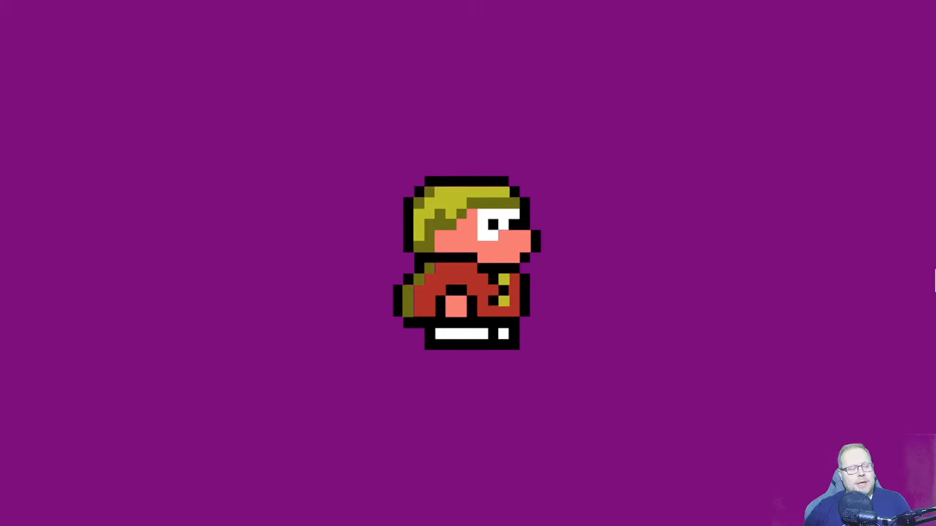
key(Right)
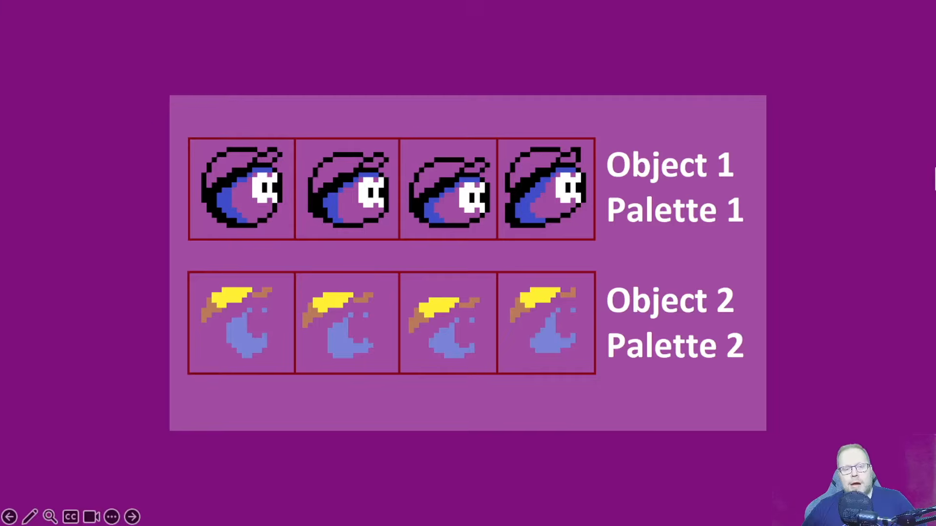
key(Right)
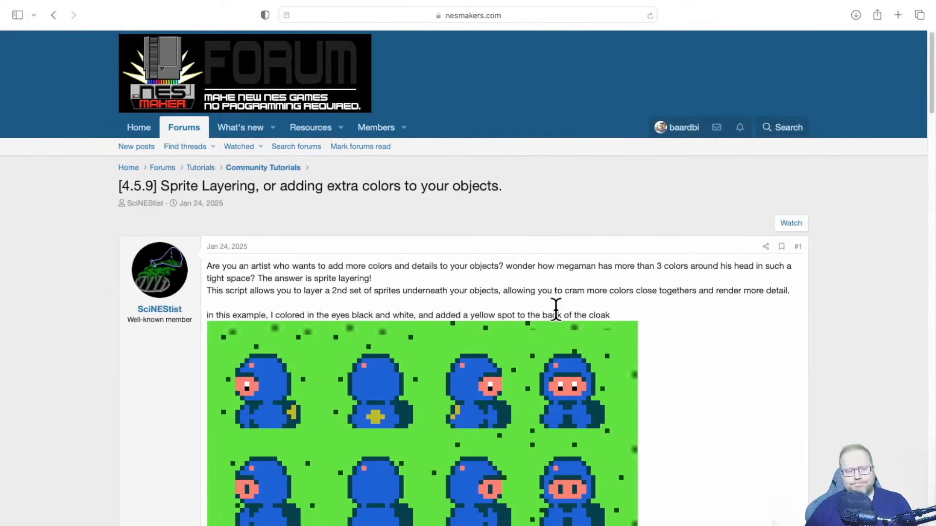
Step: Read through the sprite layering tutorial's steps down to the dodrawspriteswithlayers.zip attachment at the end of the post
scroll(668, 356, down, 5)
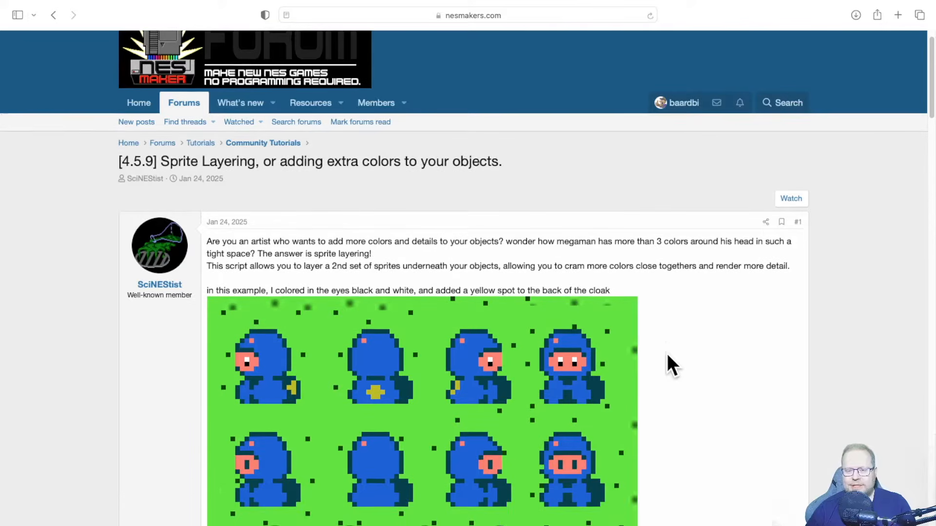
scroll(667, 353, down, 4)
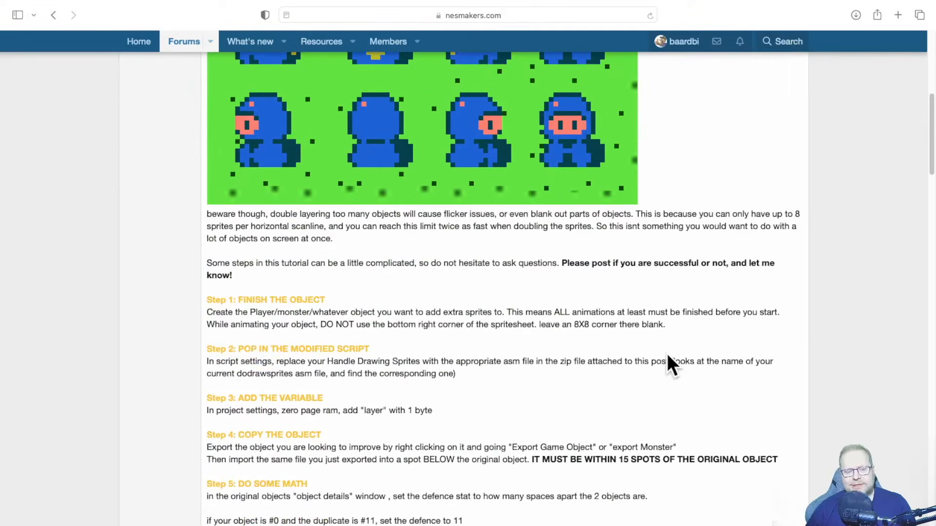
scroll(662, 352, down, 2)
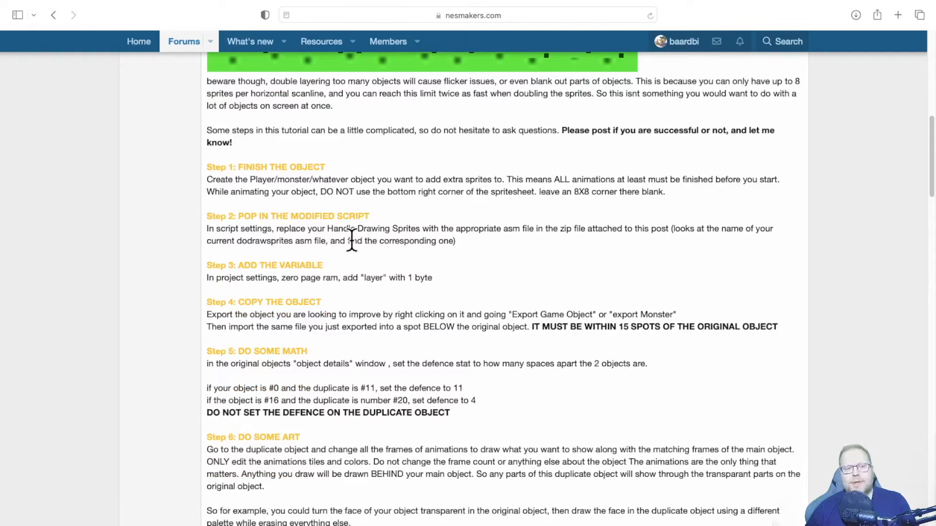
scroll(351, 240, down, 1)
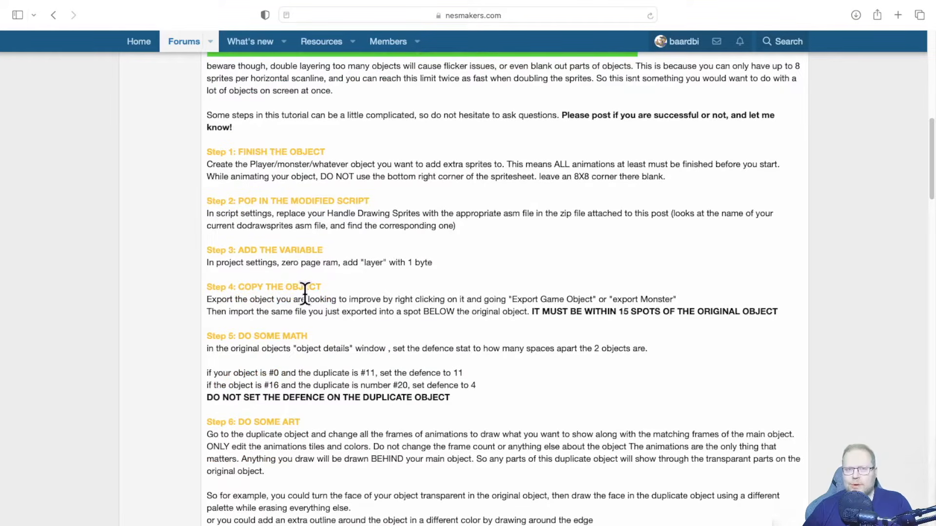
scroll(308, 312, down, 5)
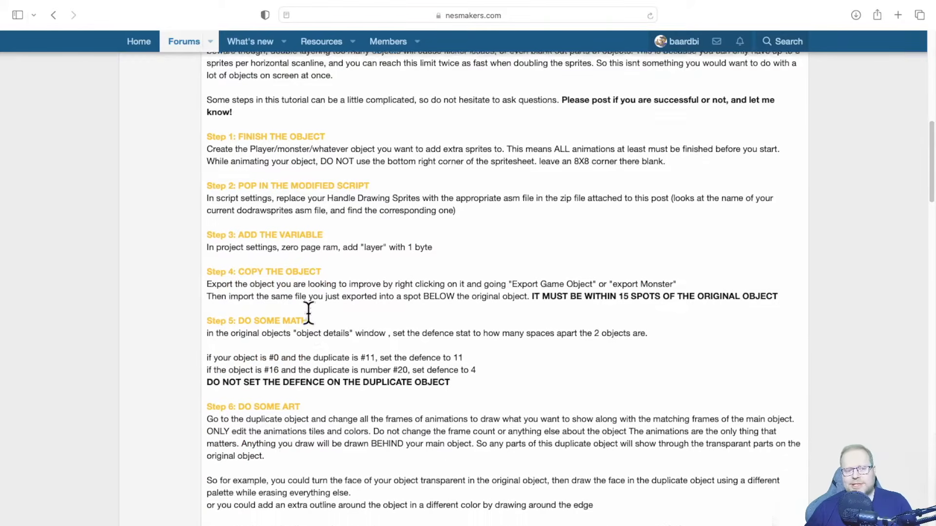
scroll(308, 314, down, 9)
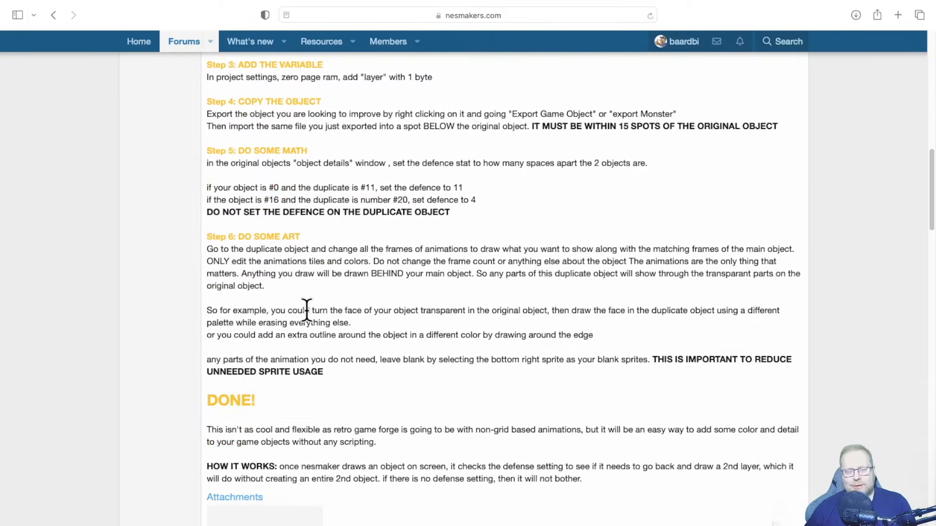
scroll(307, 314, down, 2)
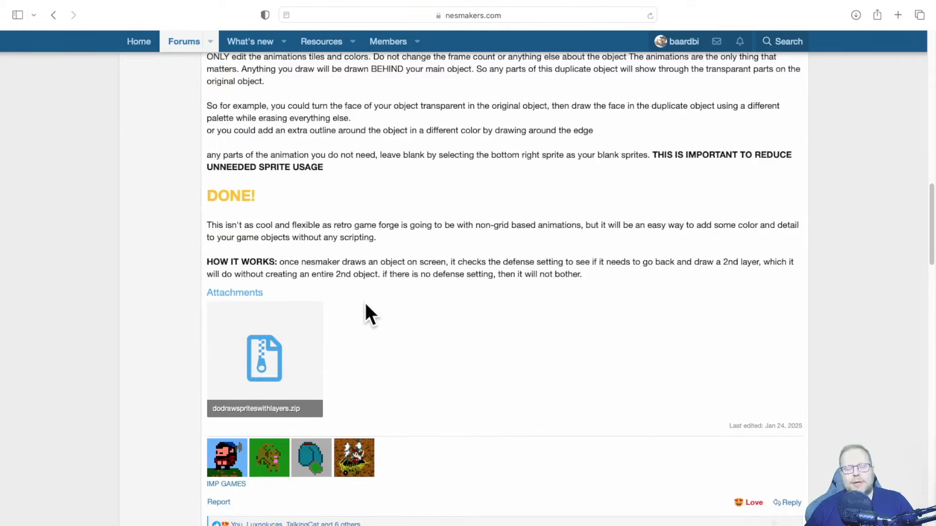
Step: Switch to File Explorer, open the downloaded dodrawspriteswithlayers folder and select doDrawSprites_hScroller_withlayers.asm
key(ctrl+Right)
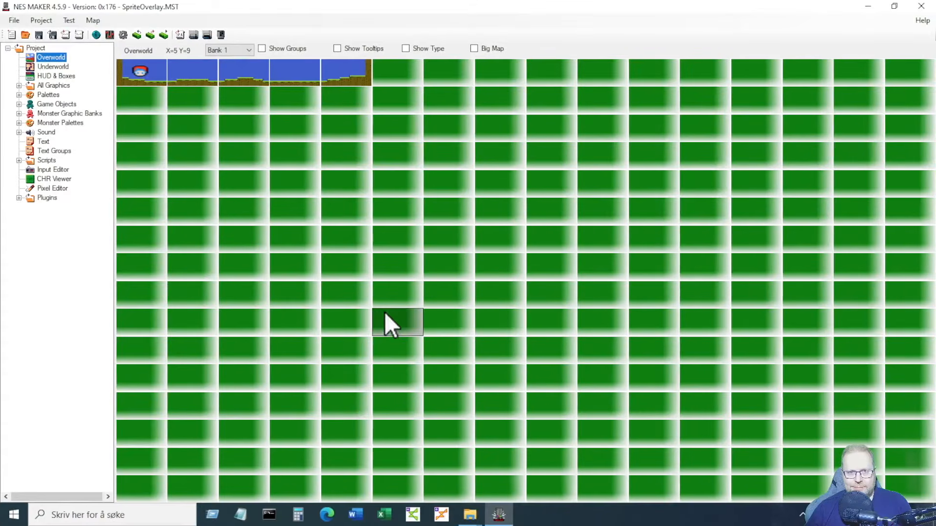
mouse_move(469, 516)
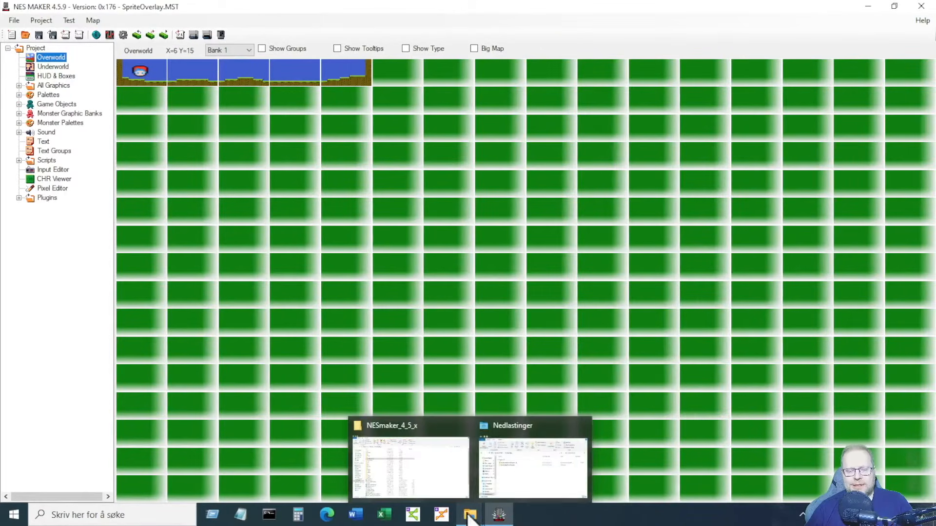
click(517, 474)
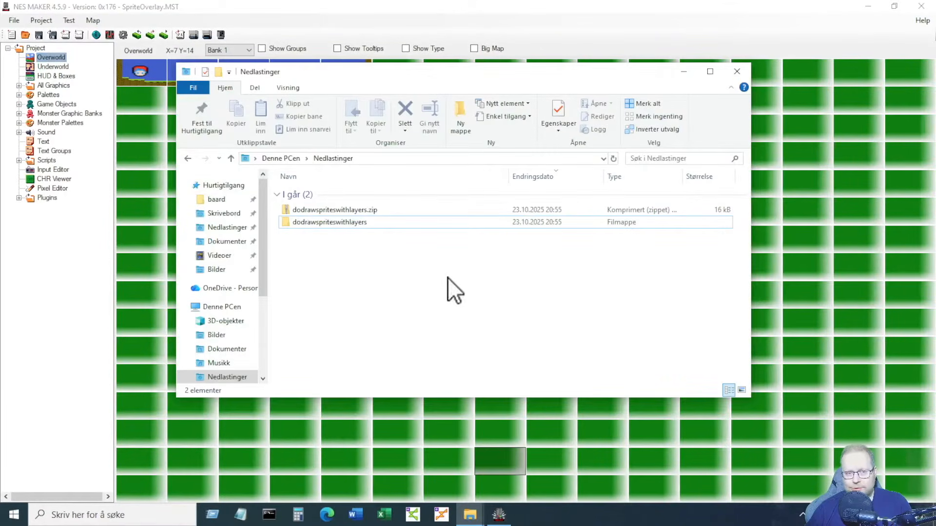
double_click(335, 222)
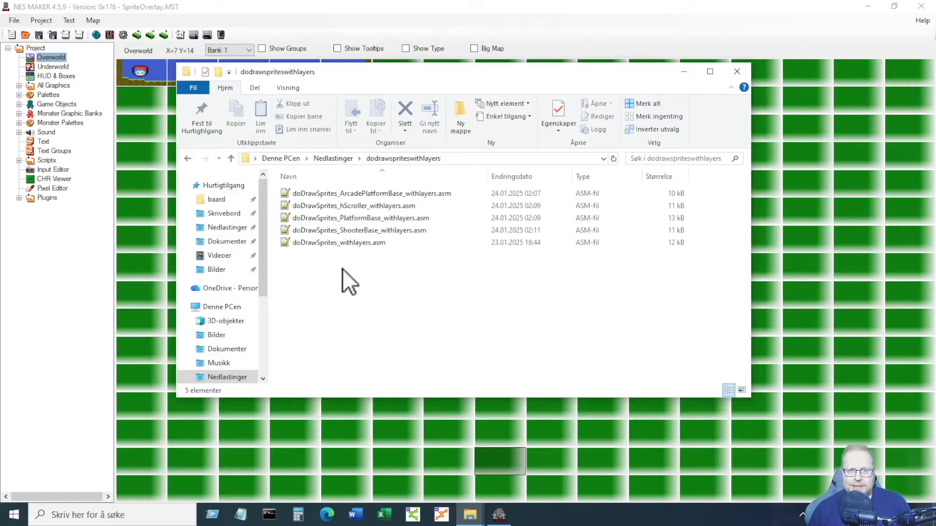
click(375, 195)
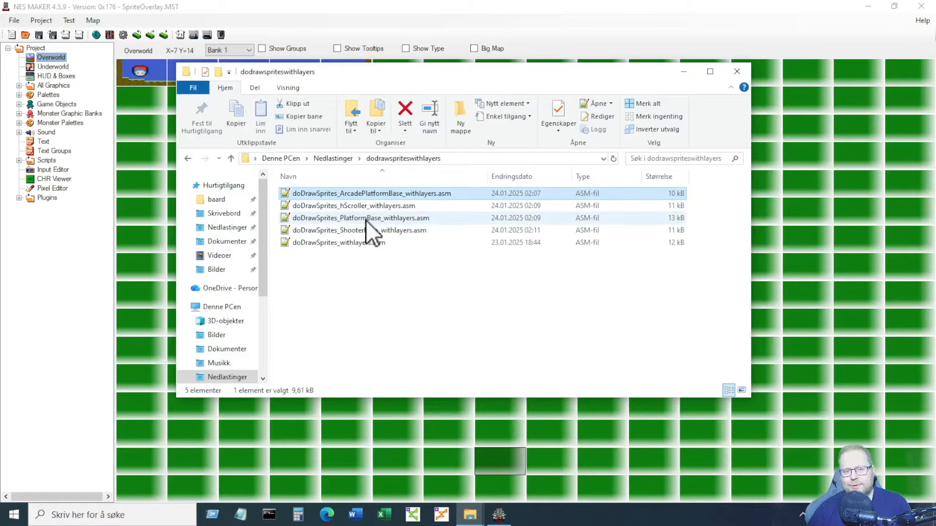
click(367, 218)
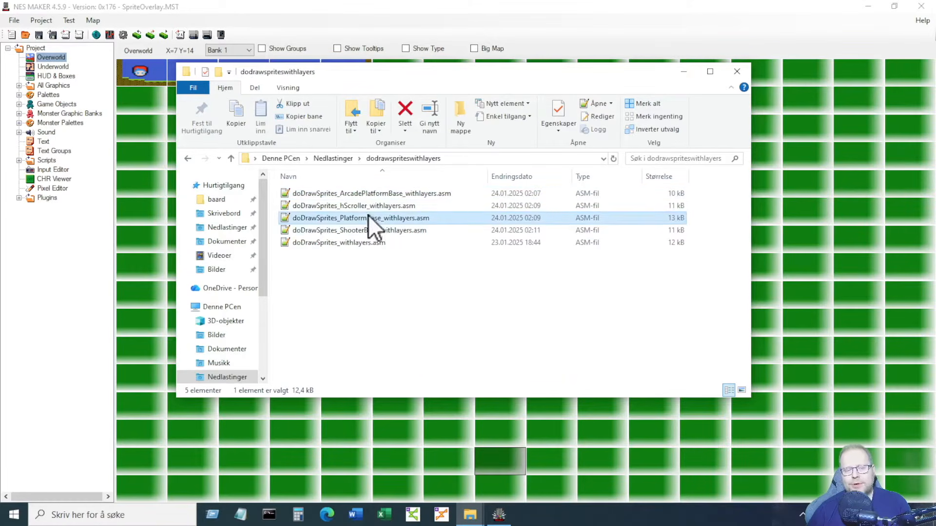
click(368, 207)
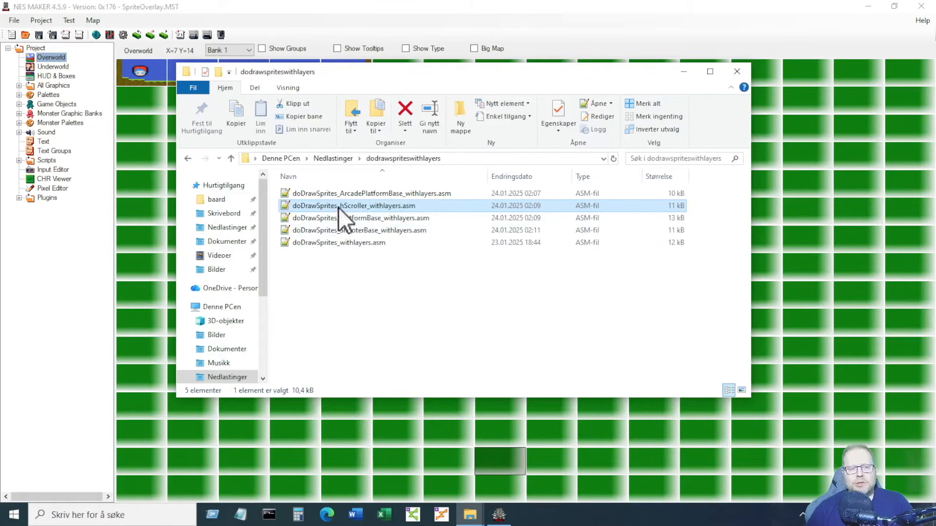
Step: Open GameEngineData\Routines\BASE_4_5\Game\MOD_MetroidVania\Subroutines inside the NESmaker_4_5_x folder and check for doDrawSprites_hScroller_withlayers.asm
click(470, 515)
click(417, 446)
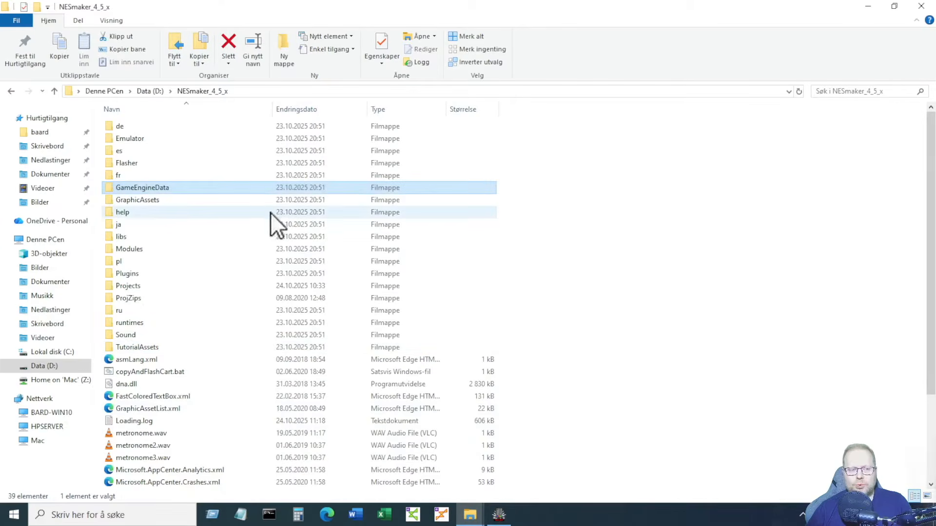
double_click(174, 187)
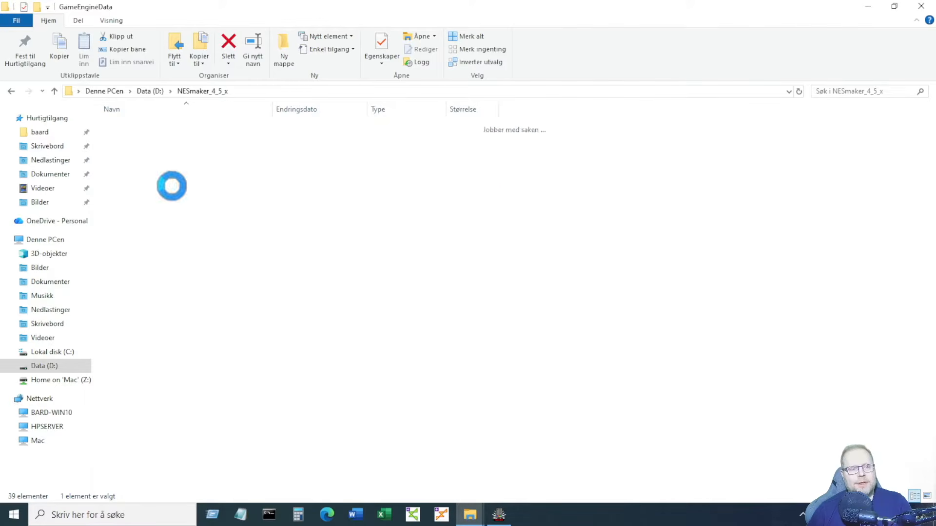
double_click(154, 174)
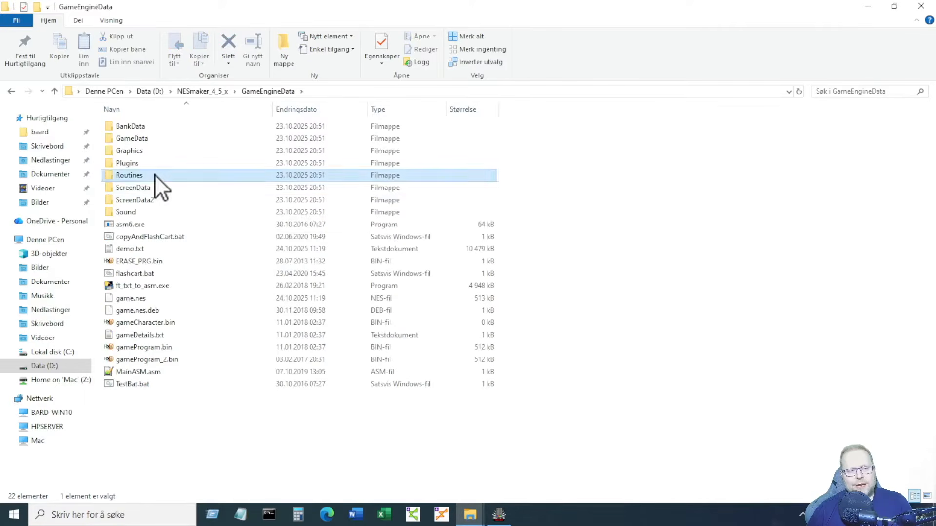
click(146, 127)
double_click(146, 127)
double_click(147, 127)
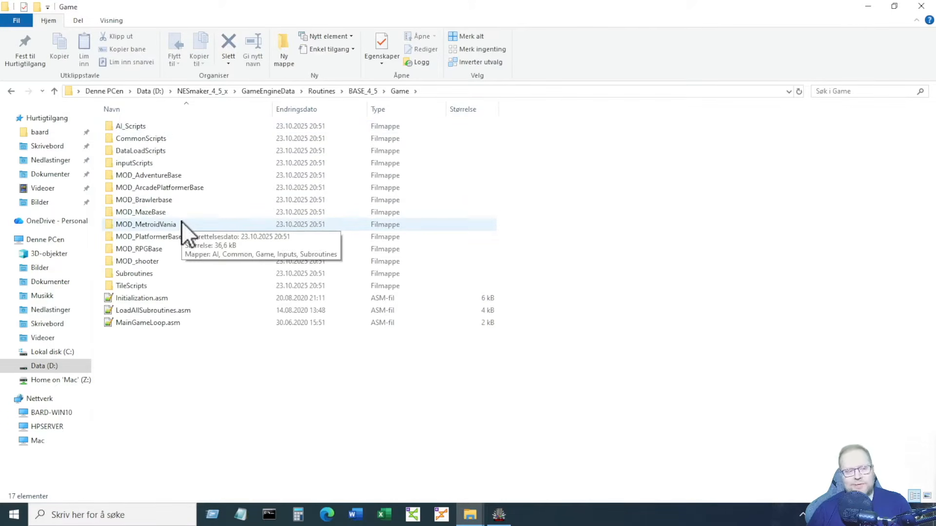
double_click(182, 223)
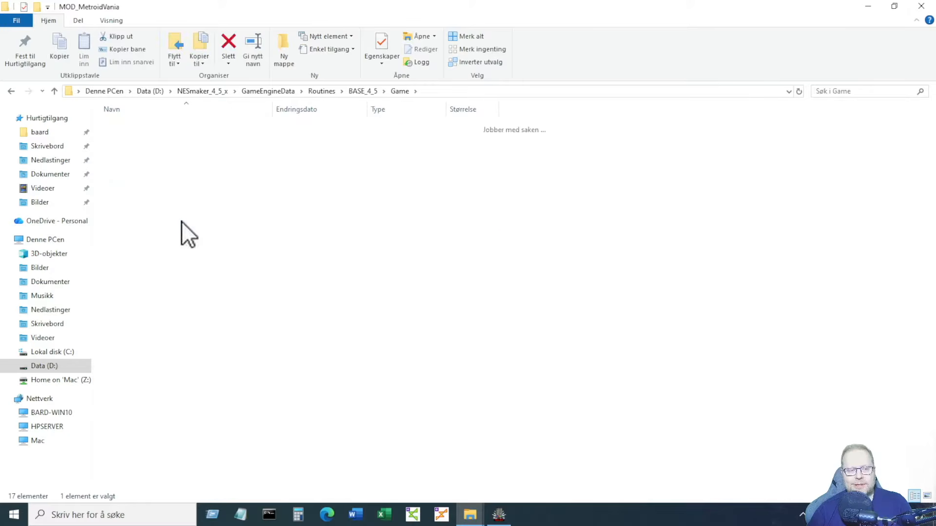
double_click(162, 176)
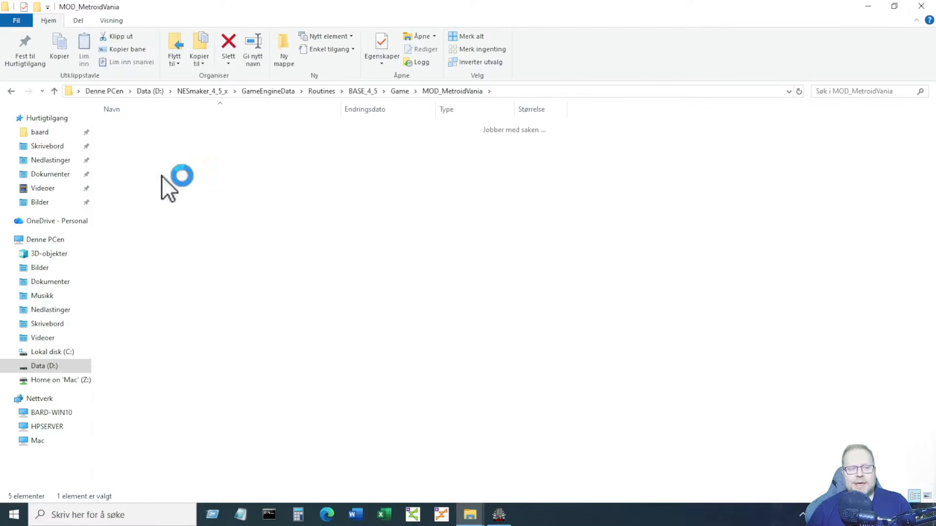
click(203, 128)
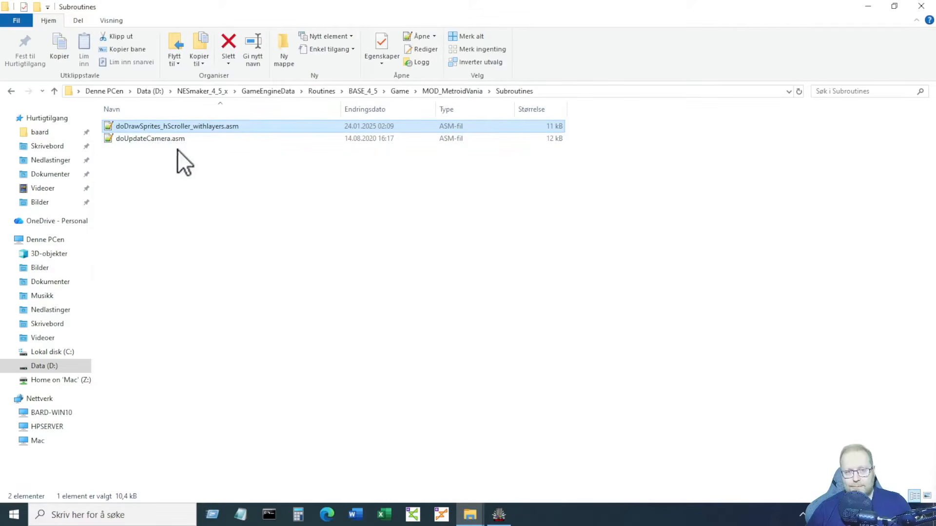
click(207, 192)
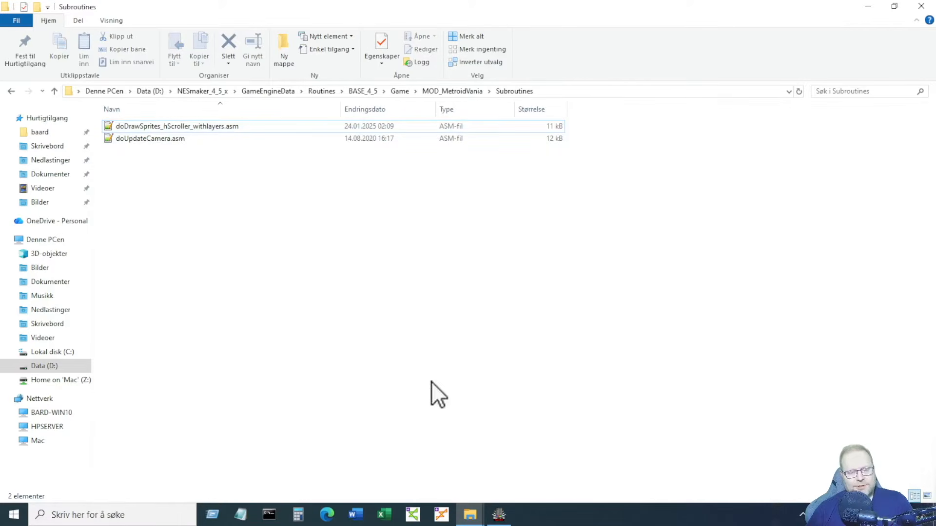
Step: Switch to NES MAKER and open the project's script settings in a maximized window
click(505, 519)
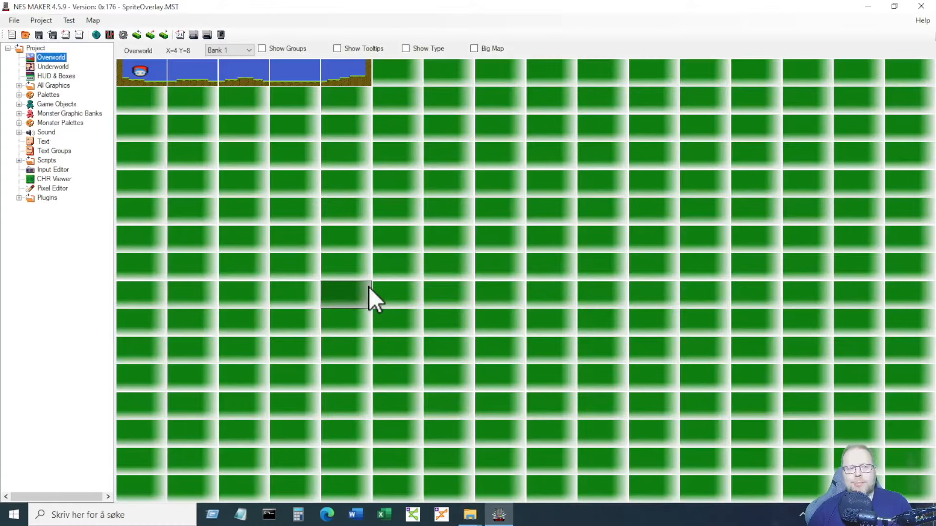
click(118, 36)
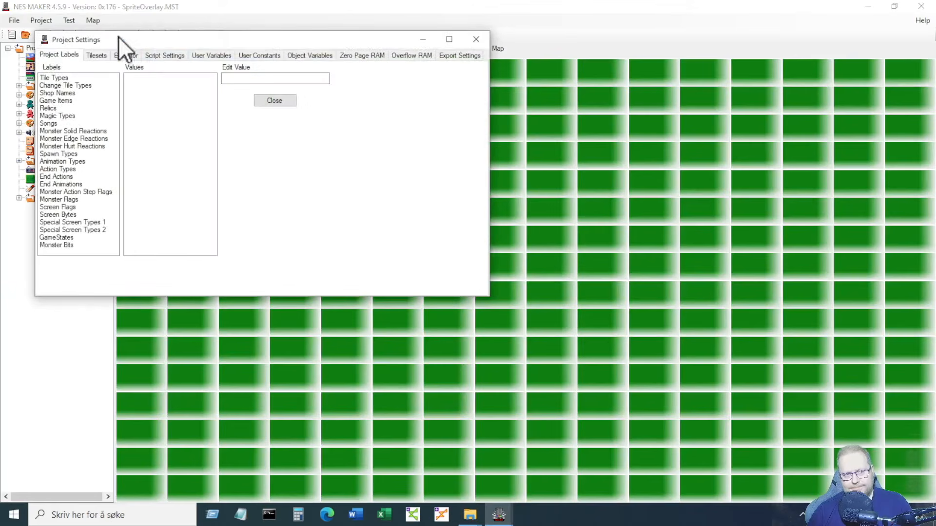
click(156, 54)
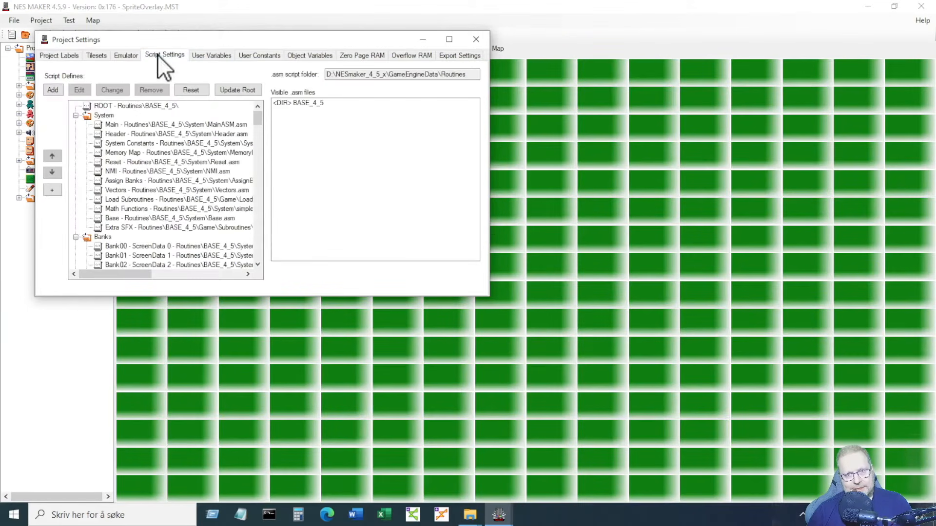
click(449, 39)
Step: Select the Handle Drawing Sprites subroutine define and browse the script files to BASE_4_5\Game\MOD_MetroidVania\Subroutines
drag(705, 103, 706, 413)
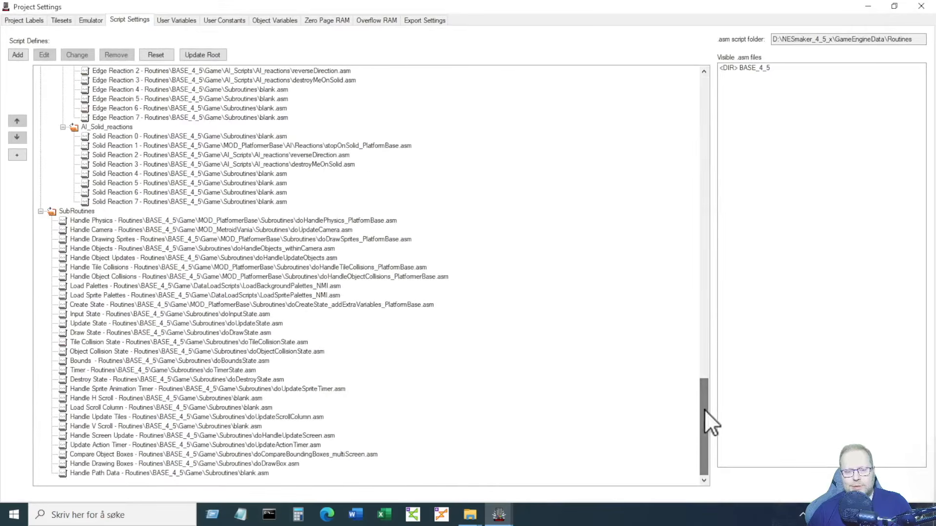
click(349, 238)
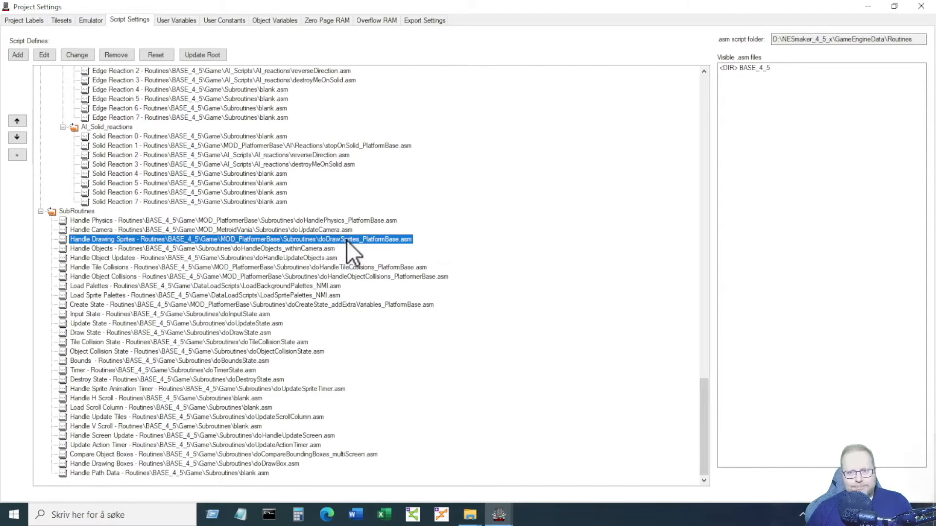
click(762, 68)
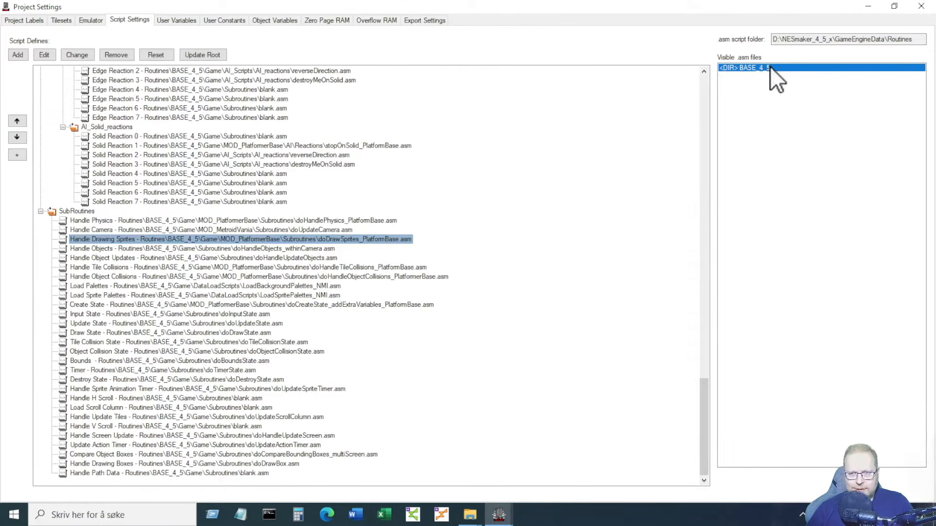
double_click(773, 66)
double_click(755, 72)
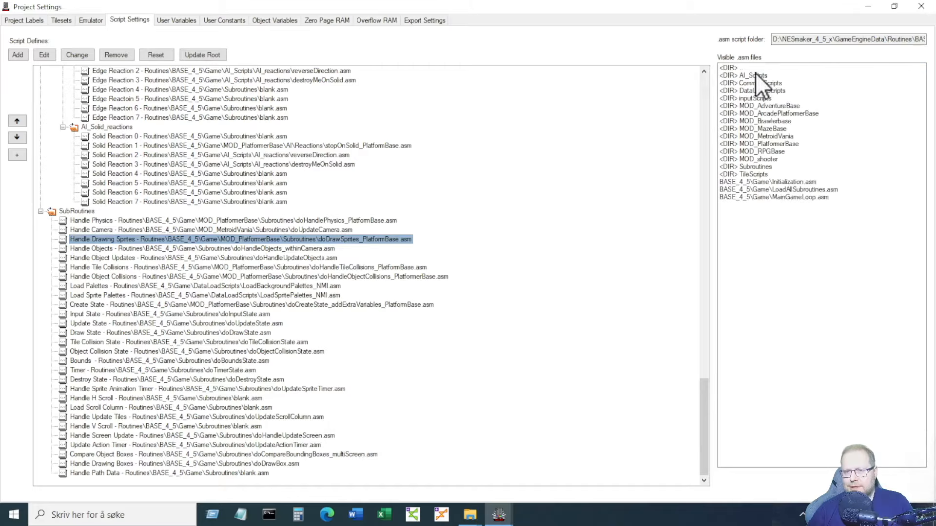
double_click(784, 136)
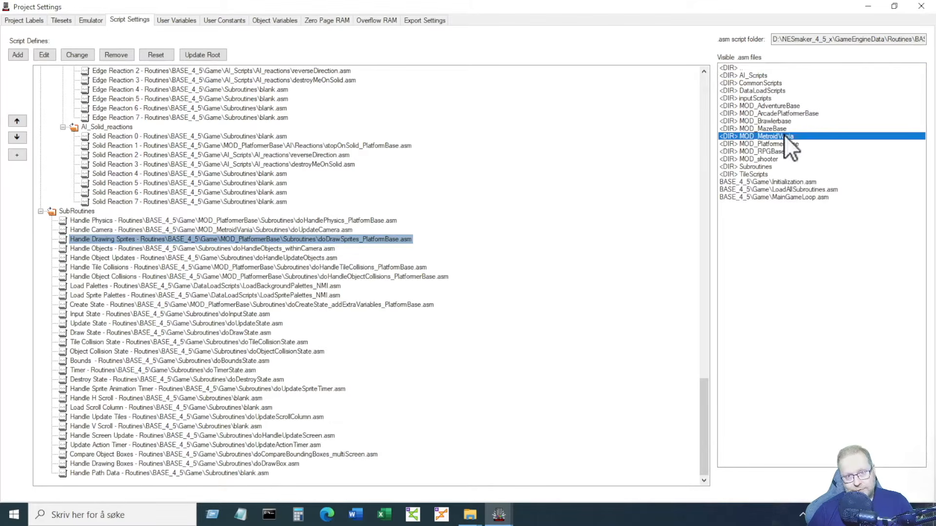
double_click(762, 105)
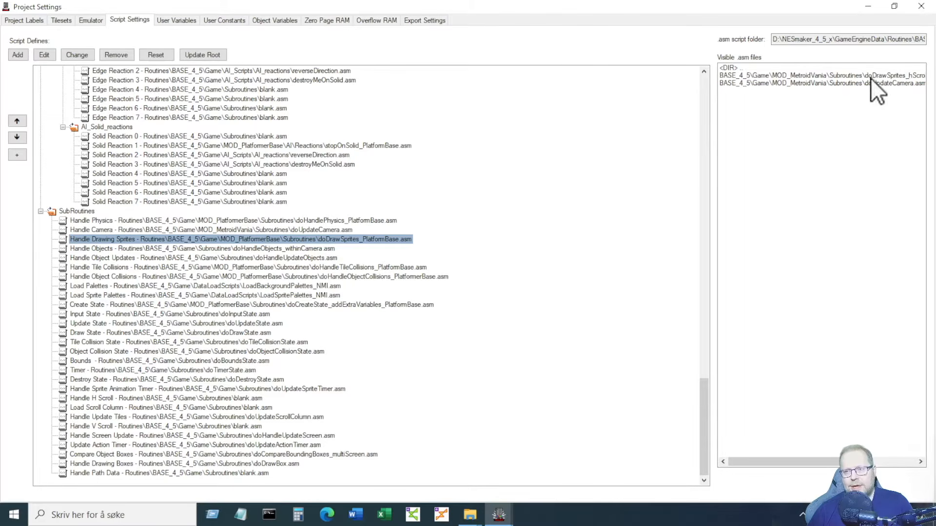
Step: Assign doDrawSprites_hScroller_withlayers.asm to the Handle Drawing Sprites define
click(873, 75)
drag(828, 462, 862, 463)
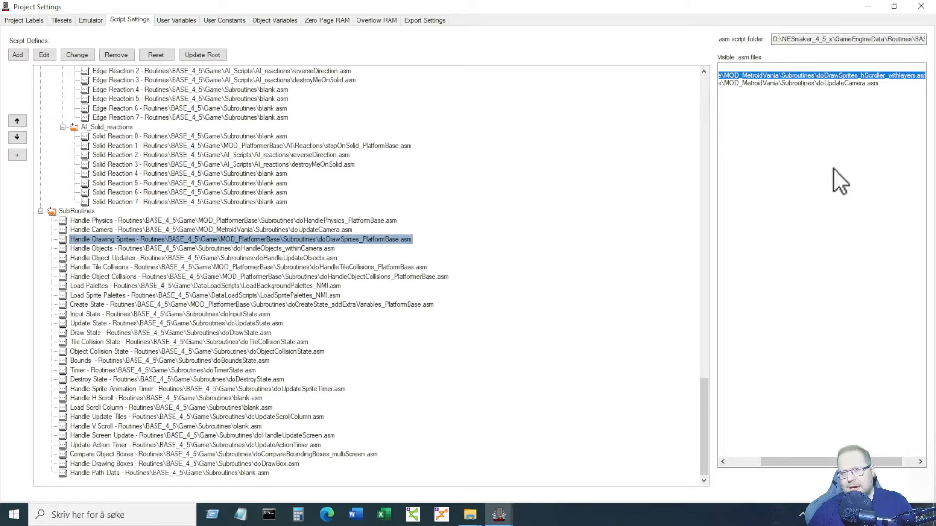
double_click(834, 76)
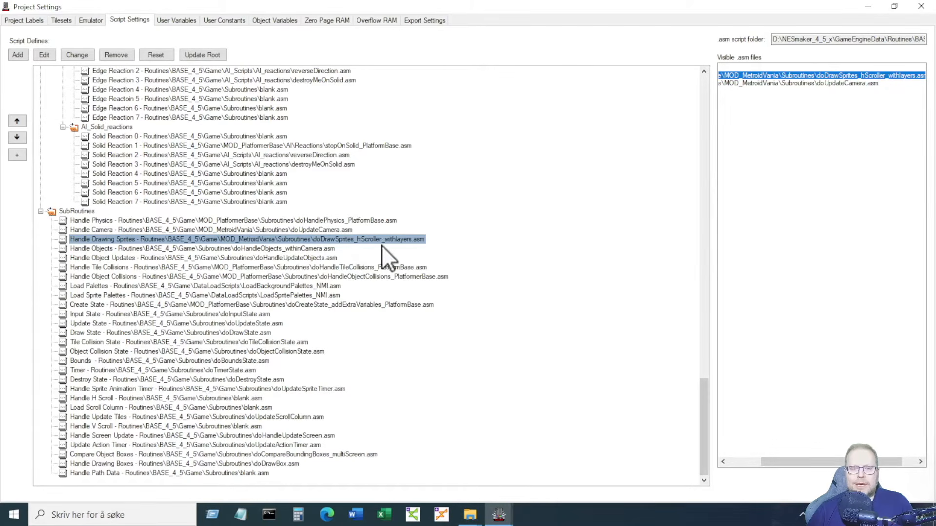
click(364, 239)
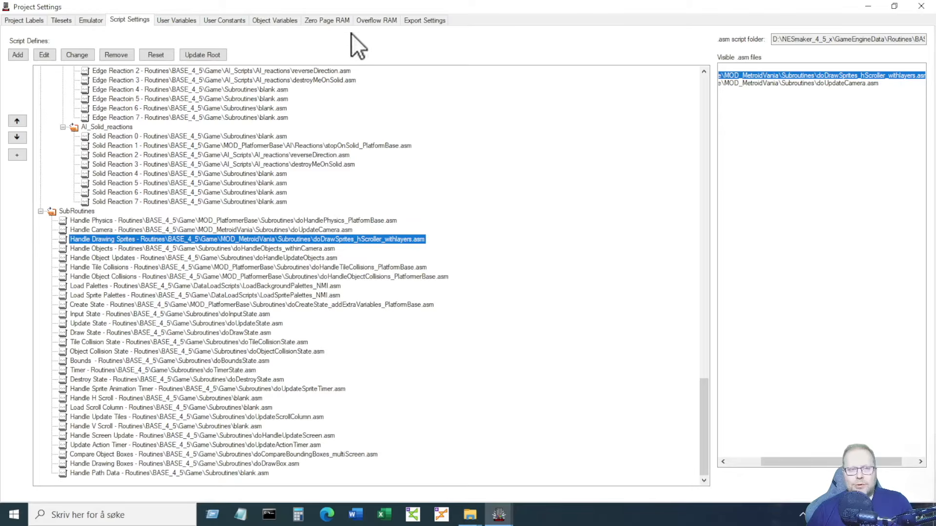
Step: Add a 1-byte zero page RAM variable named layer and close the project settings
click(323, 24)
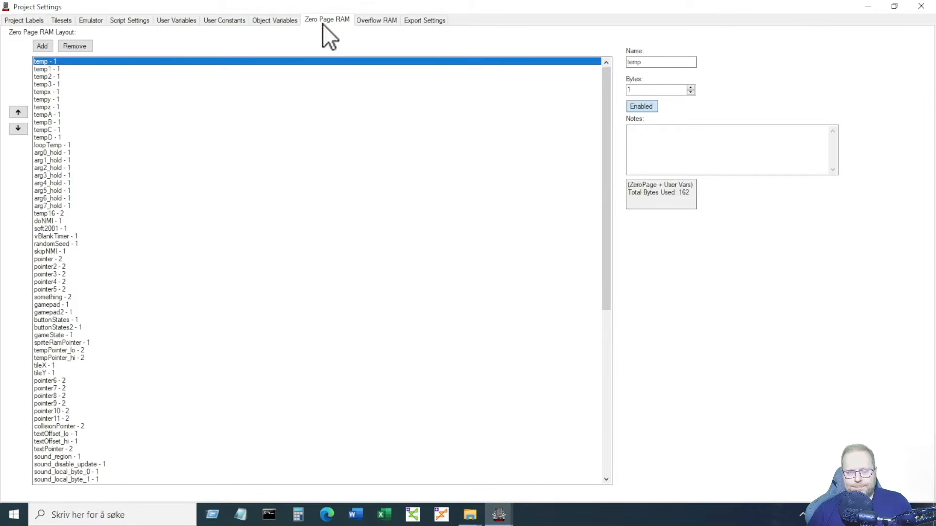
click(37, 46)
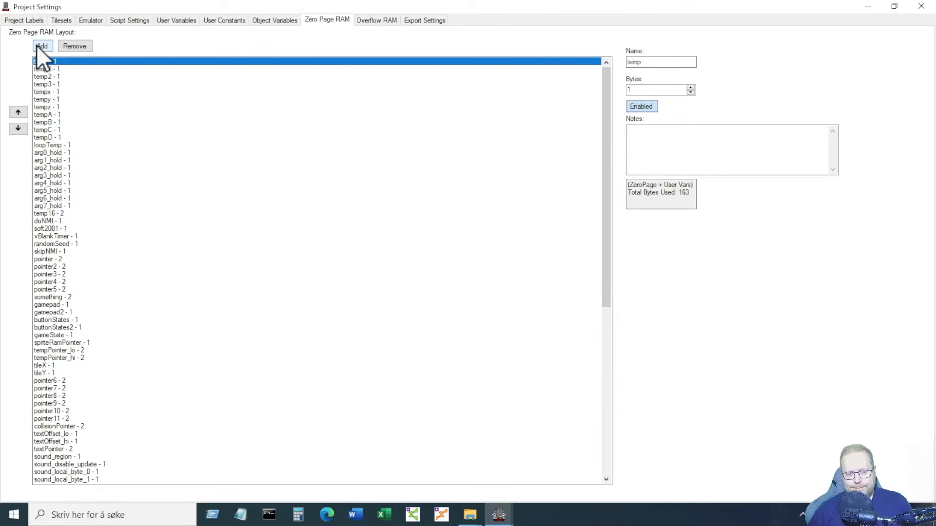
drag(609, 66, 615, 285)
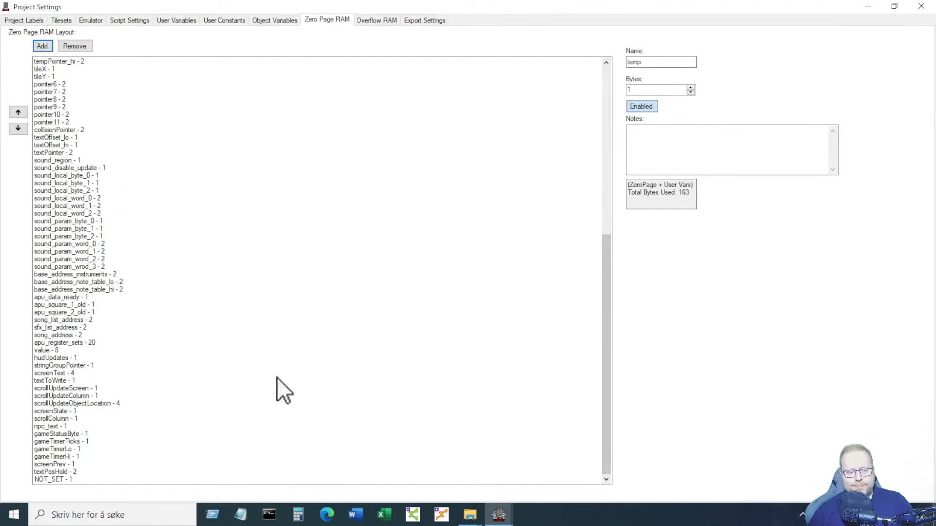
click(67, 473)
click(61, 479)
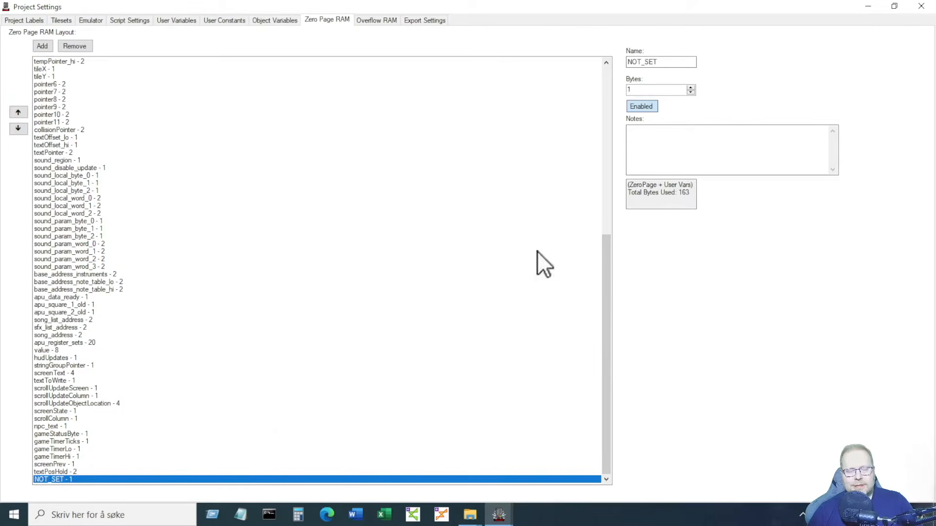
drag(670, 63, 585, 52)
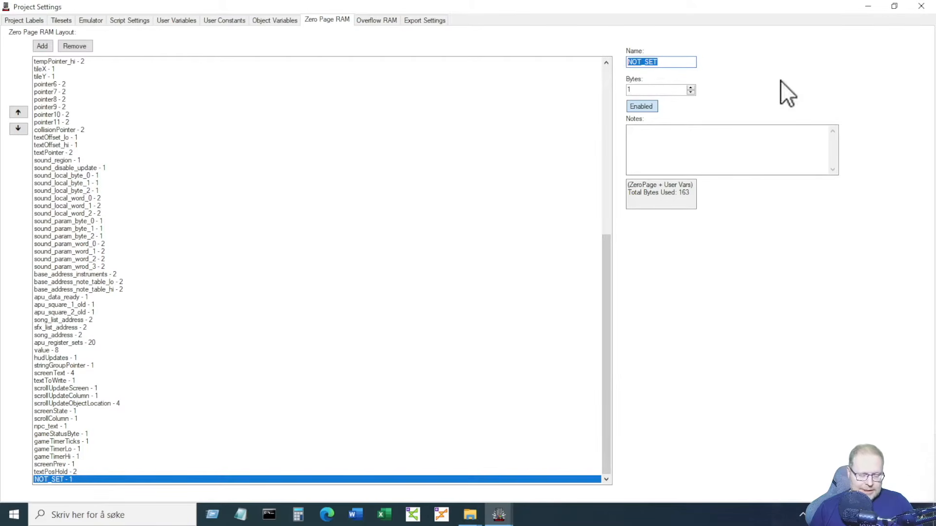
text(layer)
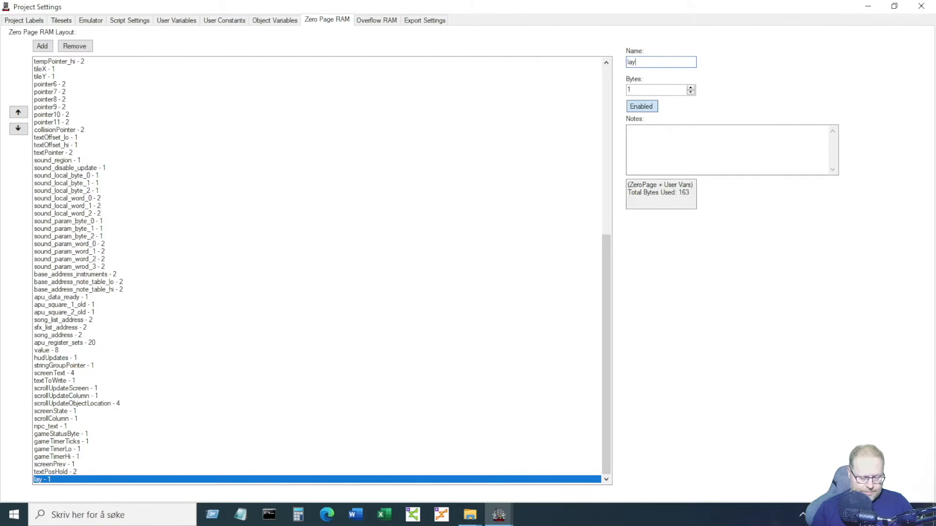
click(682, 90)
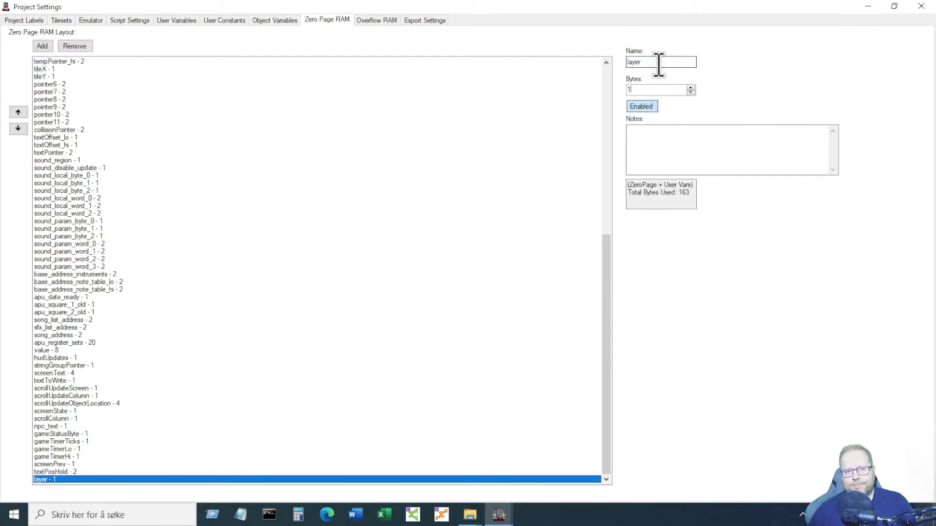
click(928, 10)
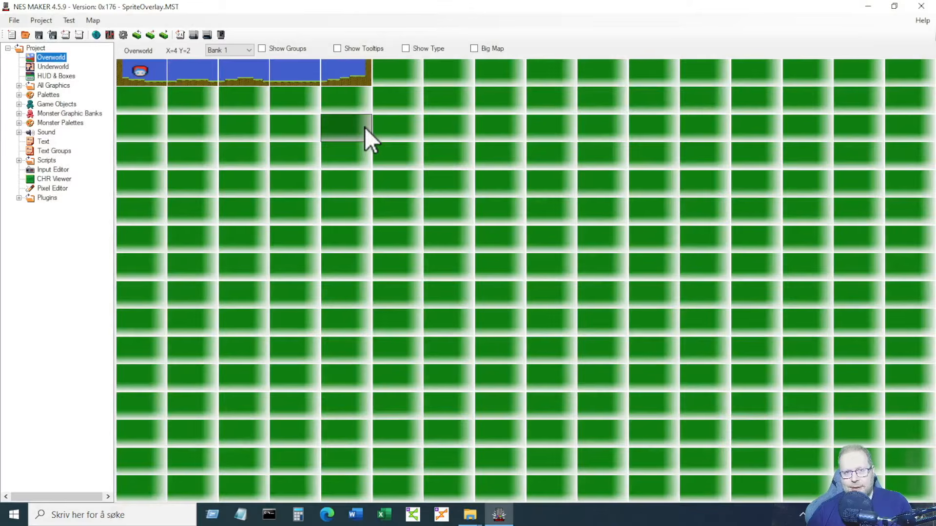
Step: Open the Player game object and look through its list of animations without switching from IdleRight
click(18, 103)
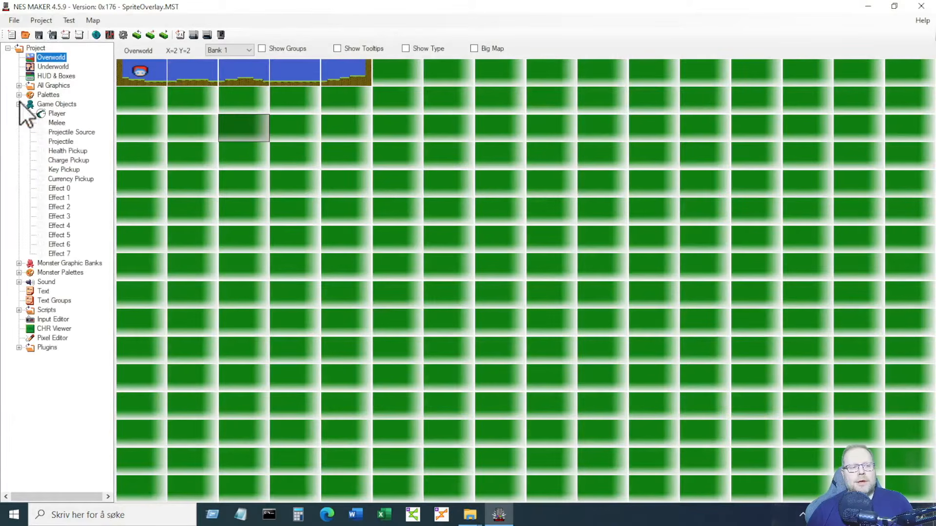
click(61, 113)
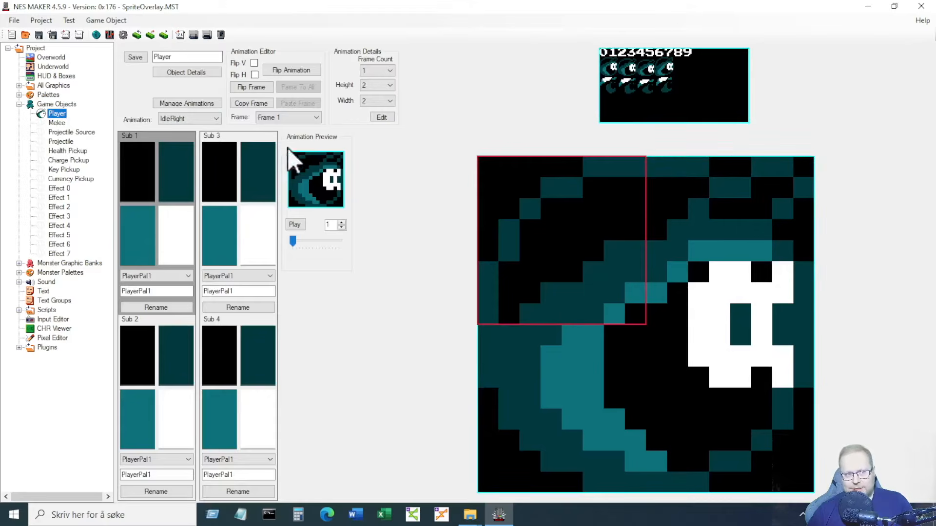
click(200, 119)
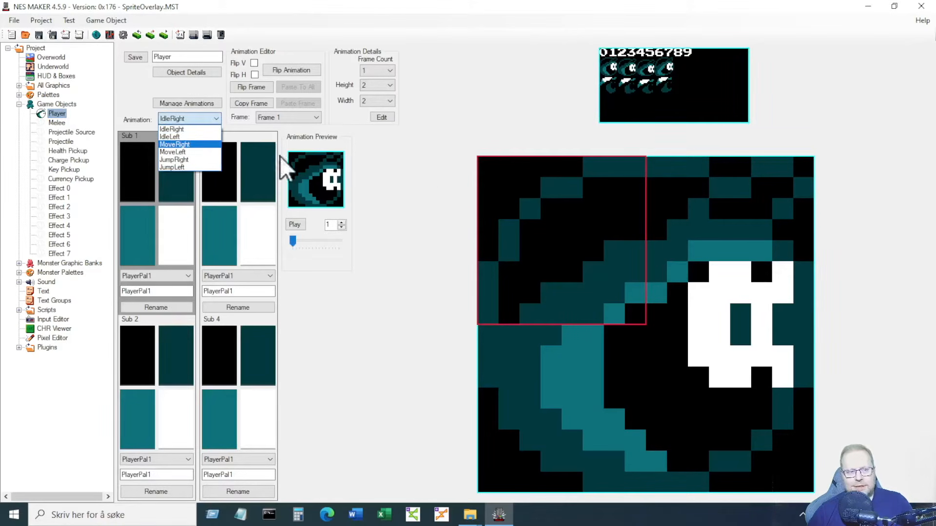
click(423, 178)
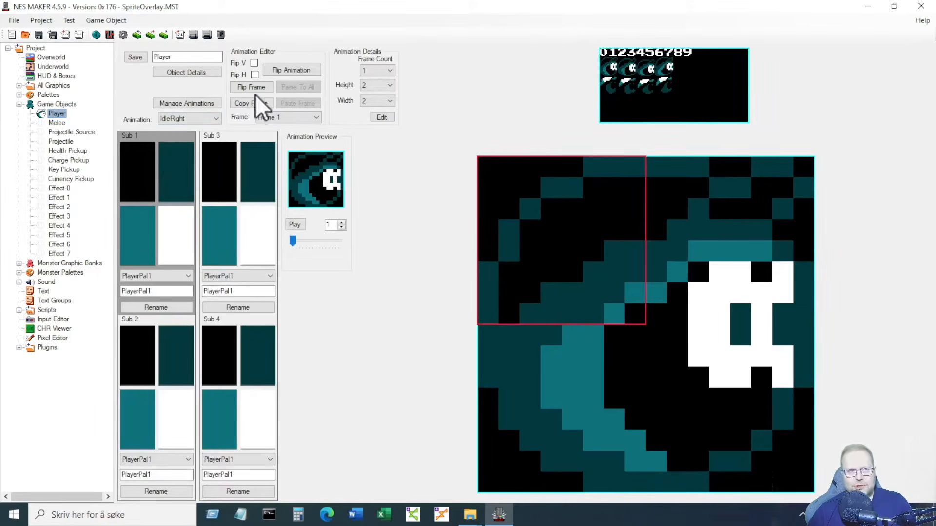
Step: Review the Player's animation types, details, actions and bounding box in its object details, and close them
click(188, 74)
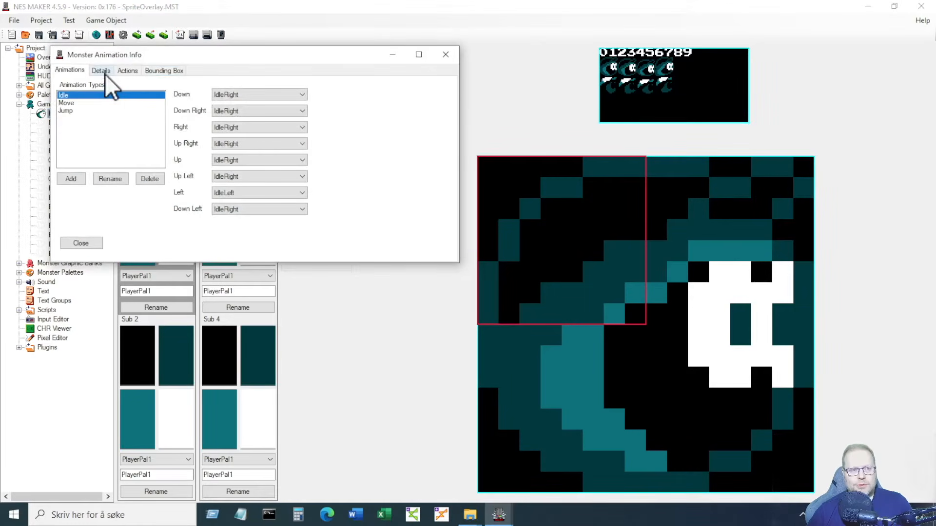
click(76, 104)
click(100, 71)
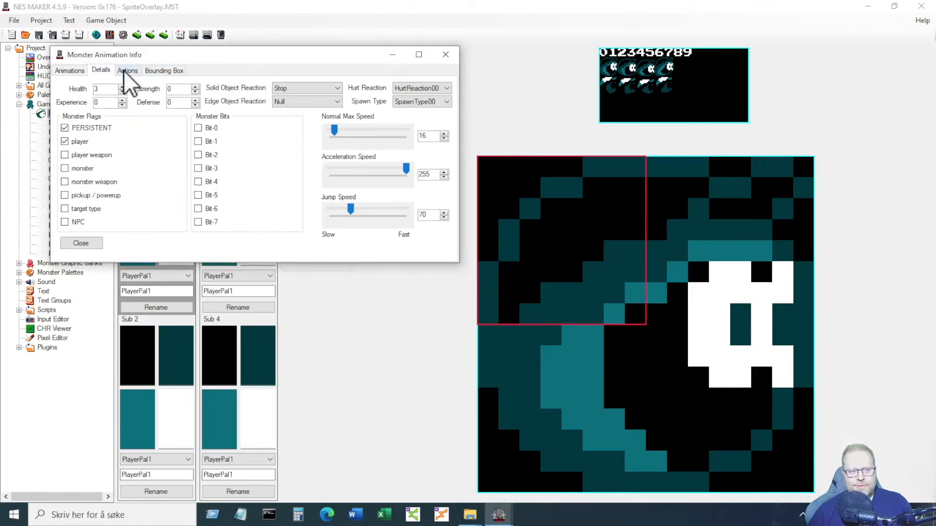
click(128, 71)
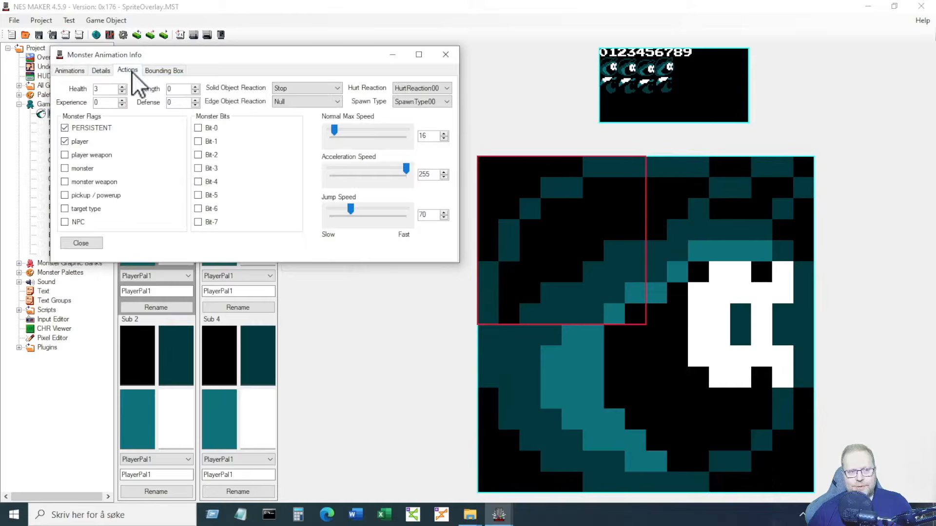
click(166, 69)
click(92, 247)
Step: Return to the Overworld, export and test the game, run and jump with the player in both directions, and close the emulator
click(55, 57)
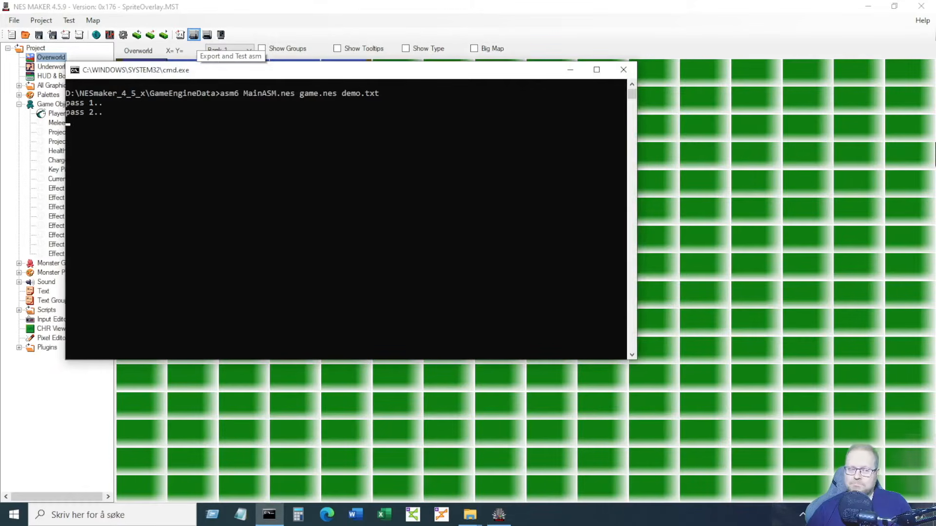
key(Return)
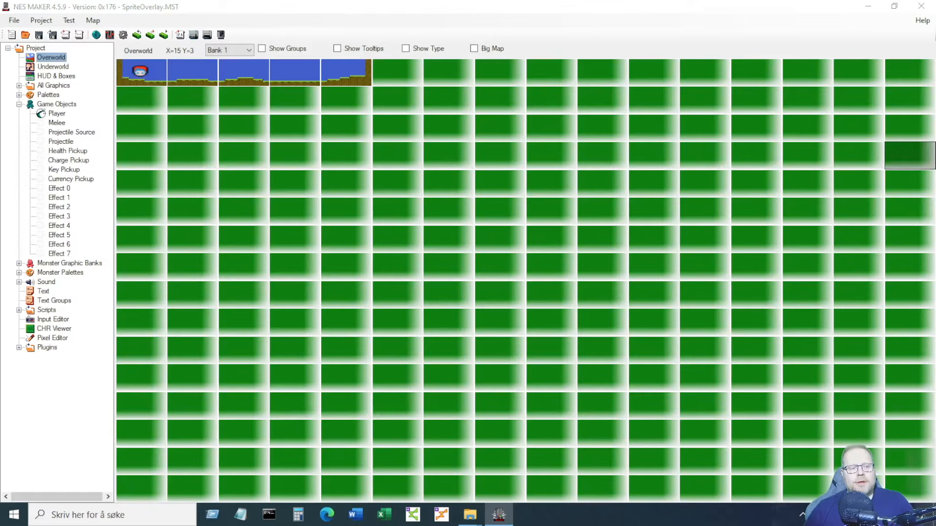
key(Right)
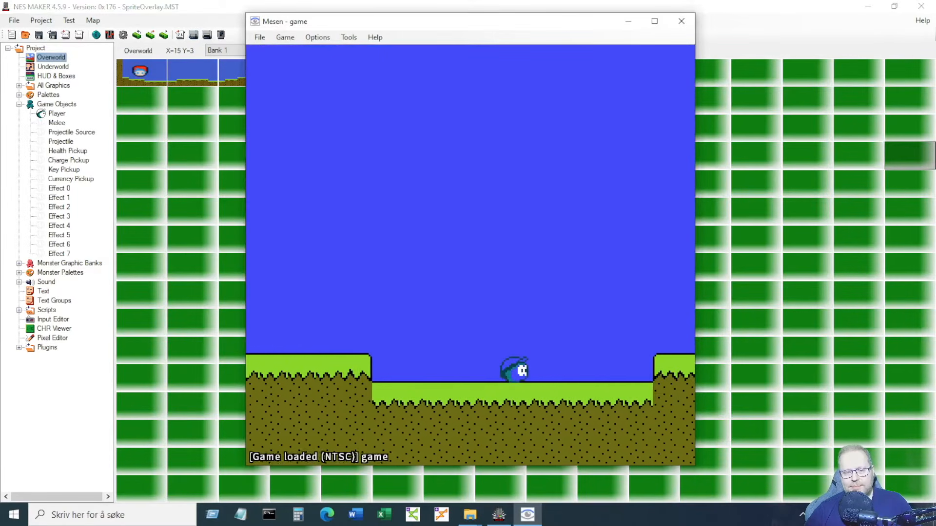
key(s)
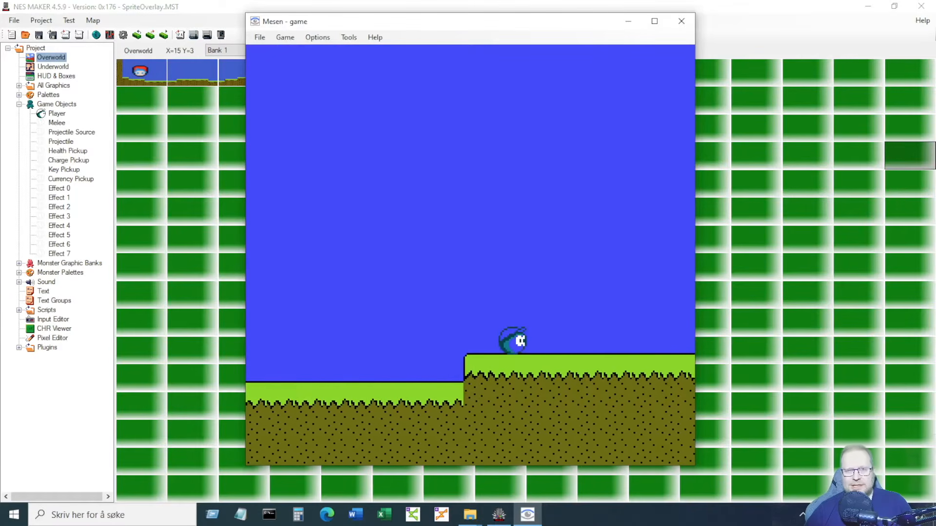
key(Right)
key(s)
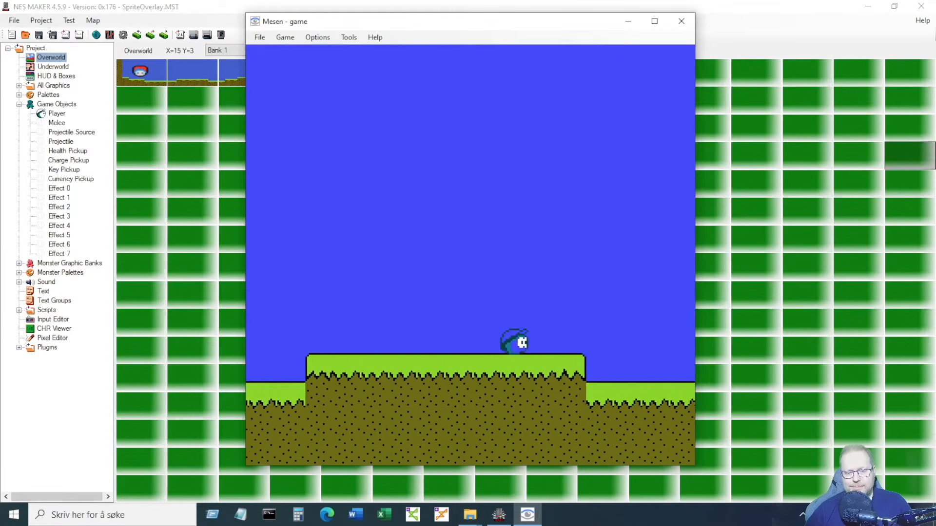
key(Right)
key(s)
key(s)
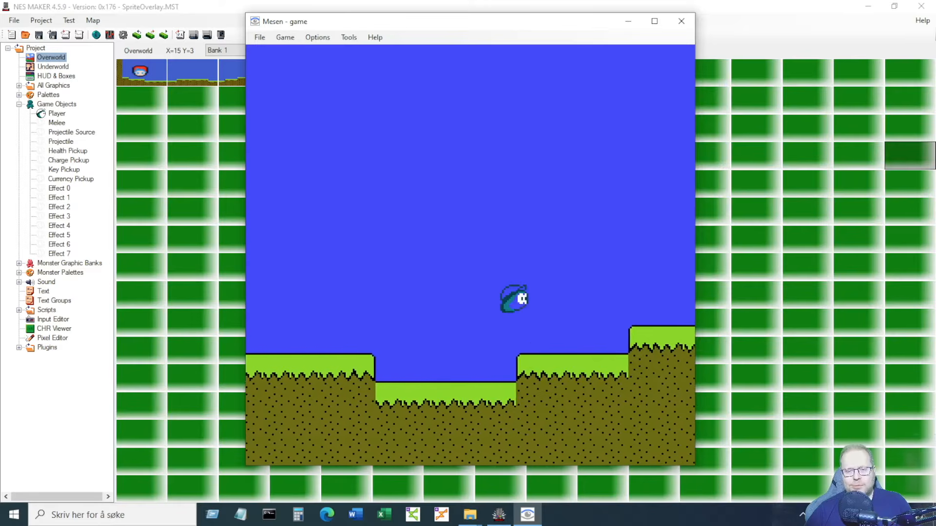
key(Left)
key(s)
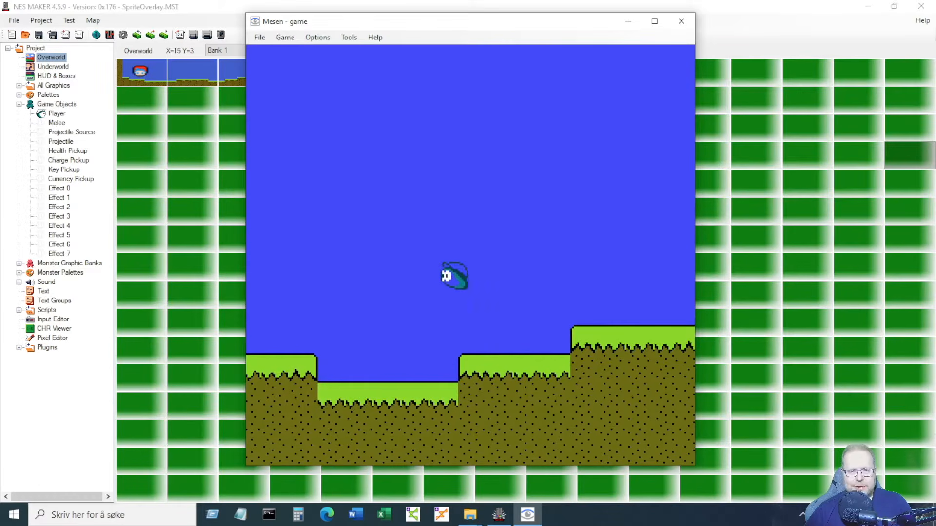
key(Left)
key(s)
key(s)
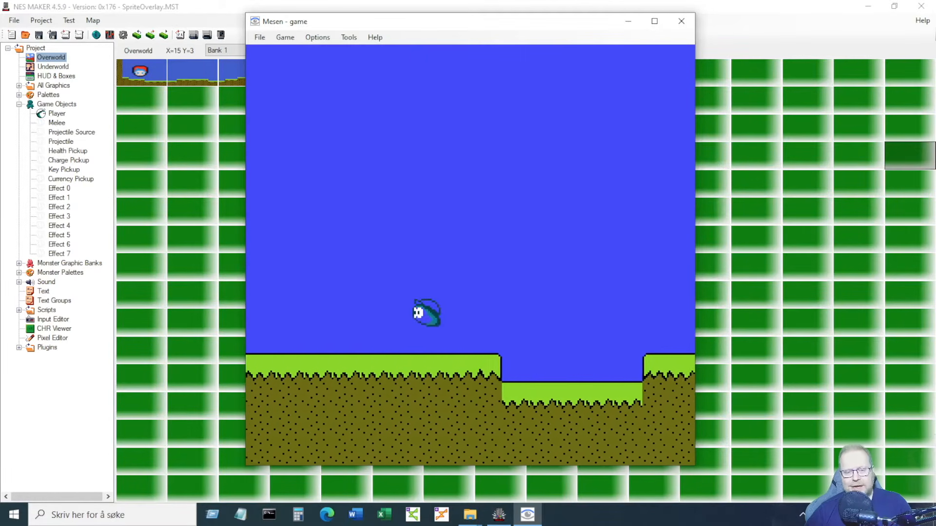
key(Left)
key(s)
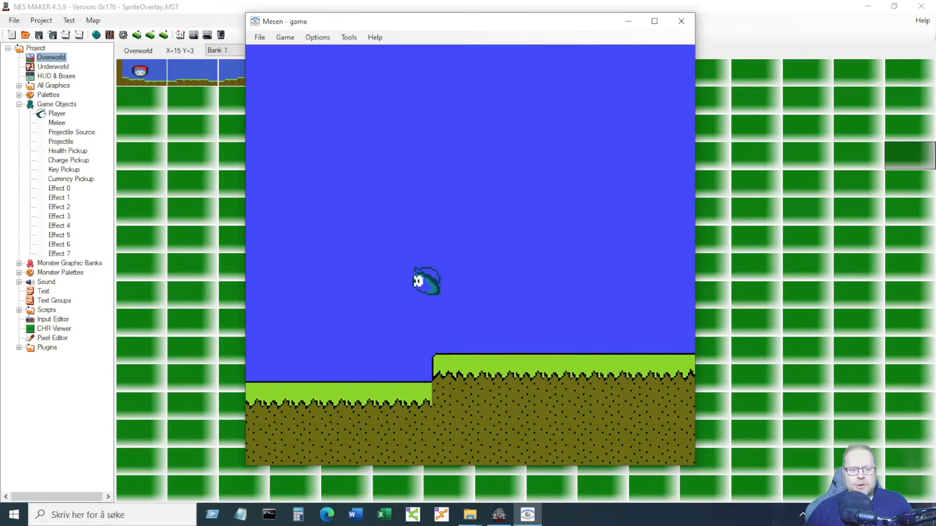
key(Left)
key(Right)
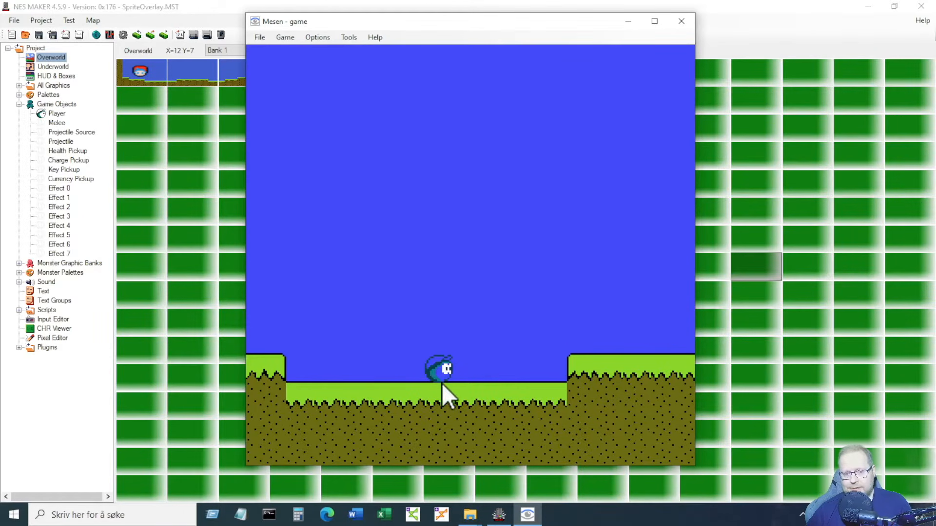
click(685, 26)
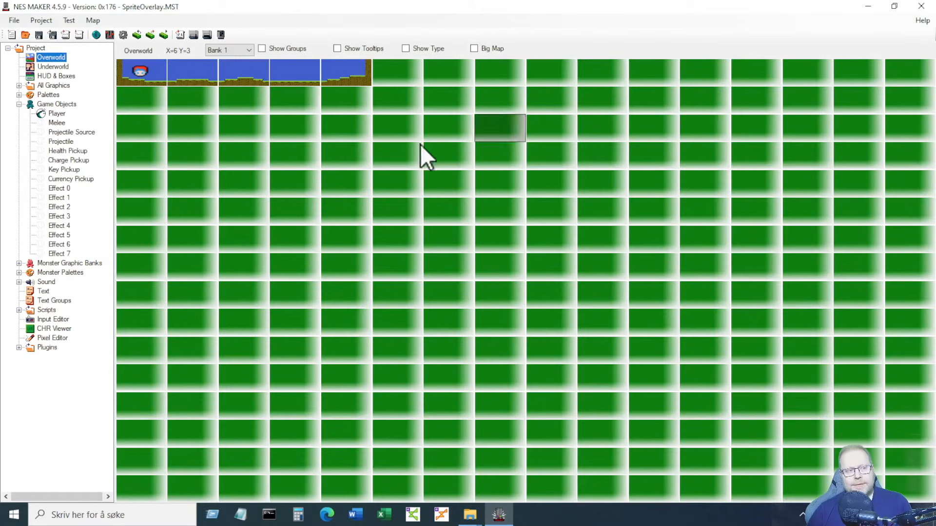
Step: In the Pixel Editor, set the Sub 1 palette's background color to pink 24 and view the sprites with and without the tile grid
click(55, 337)
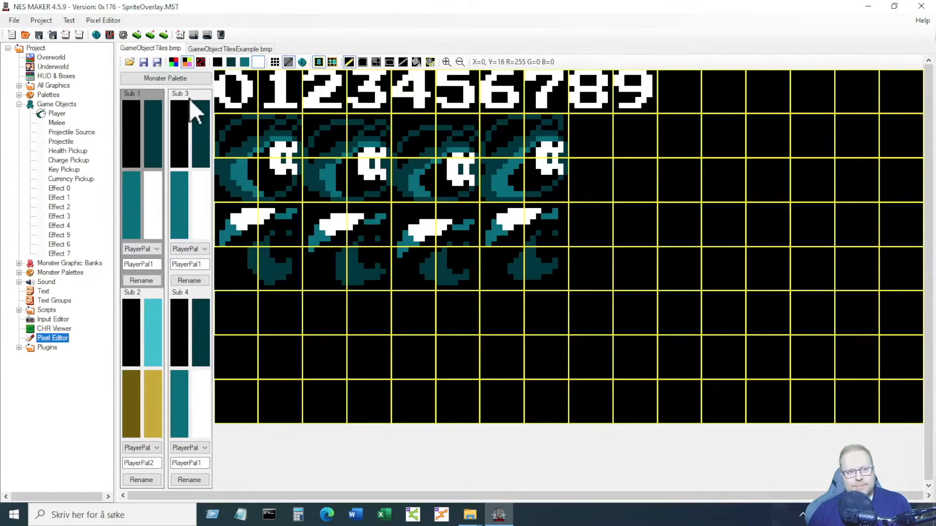
click(174, 63)
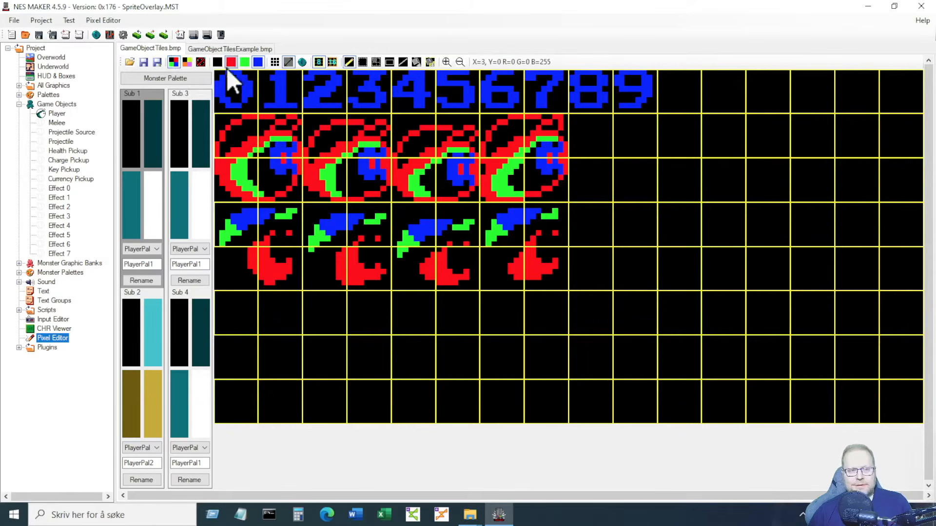
click(187, 62)
click(131, 134)
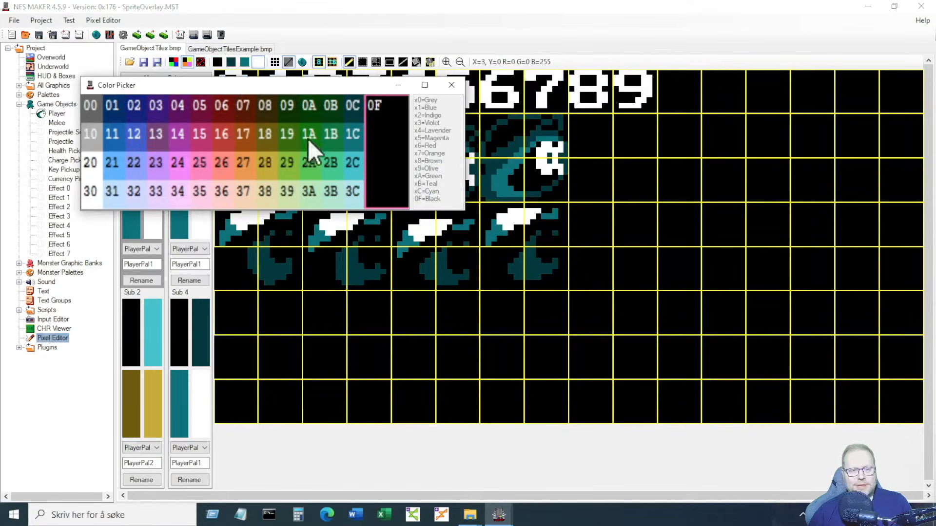
click(178, 164)
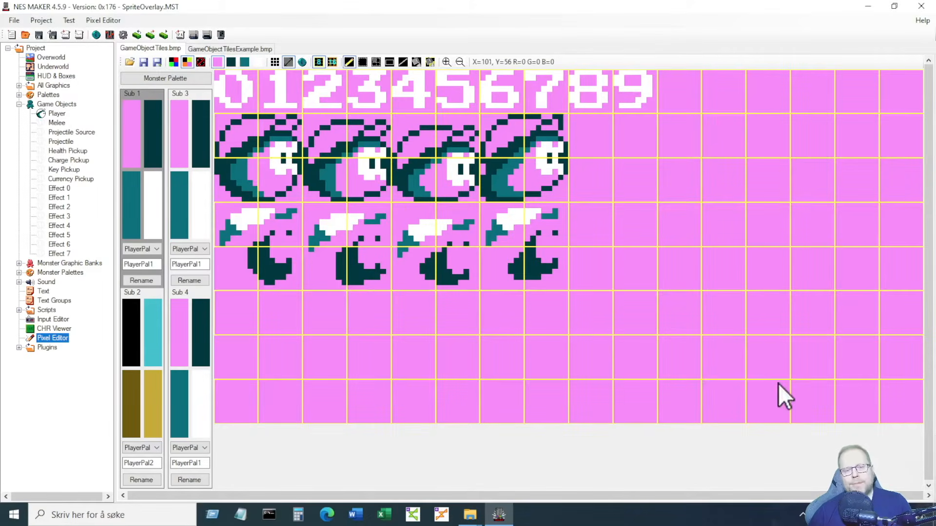
click(314, 60)
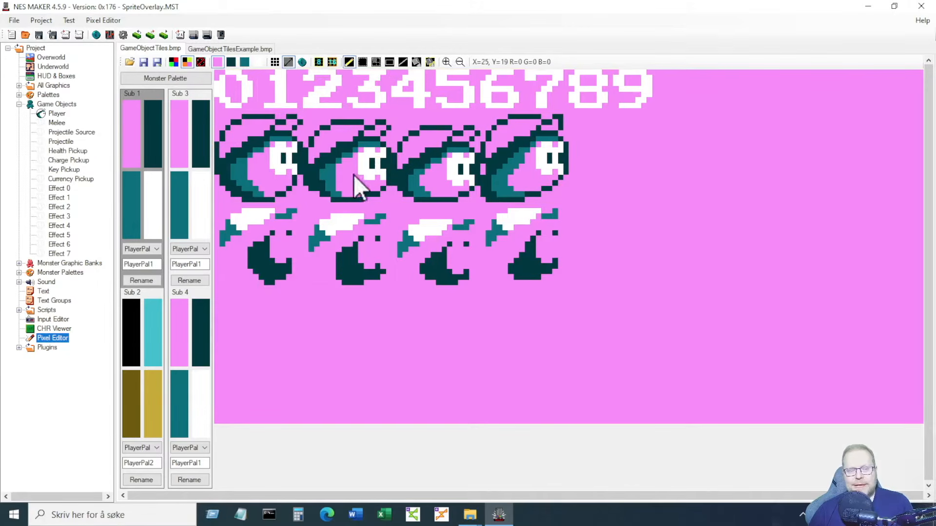
click(315, 59)
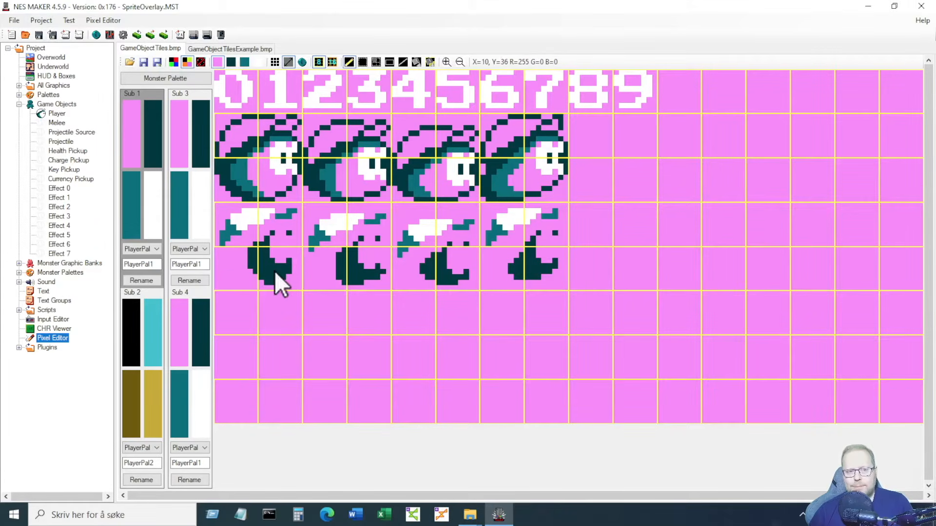
Step: In GameObjectTilesExample.bmp, copy the four player sprite frames into the two empty tile rows directly beneath them
click(271, 49)
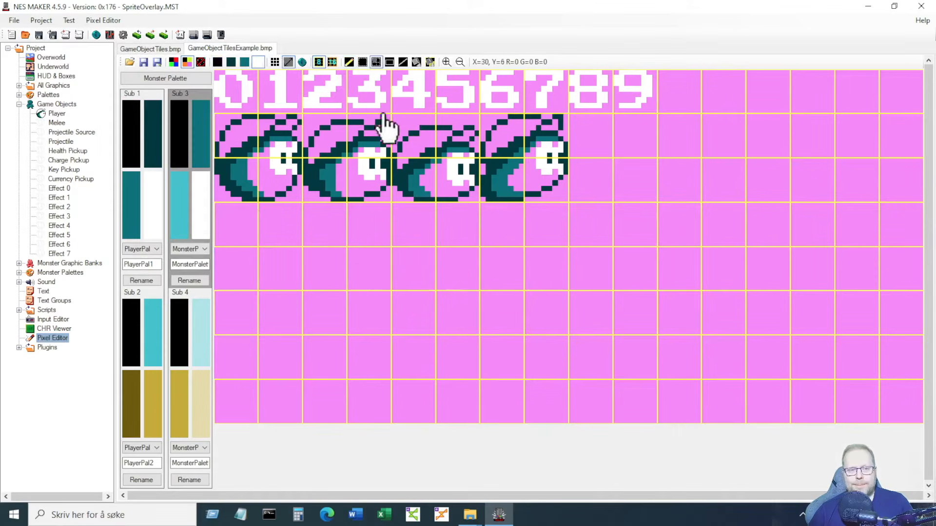
drag(246, 141, 540, 184)
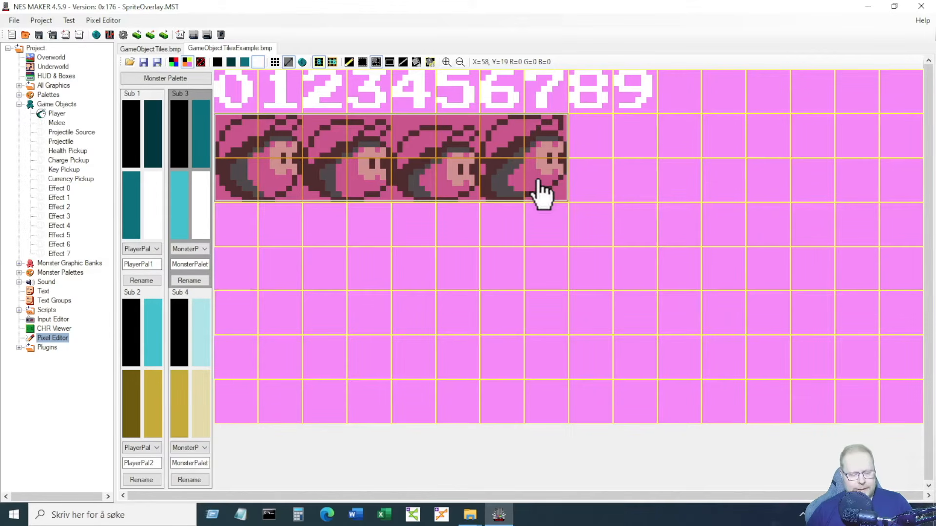
click(575, 201)
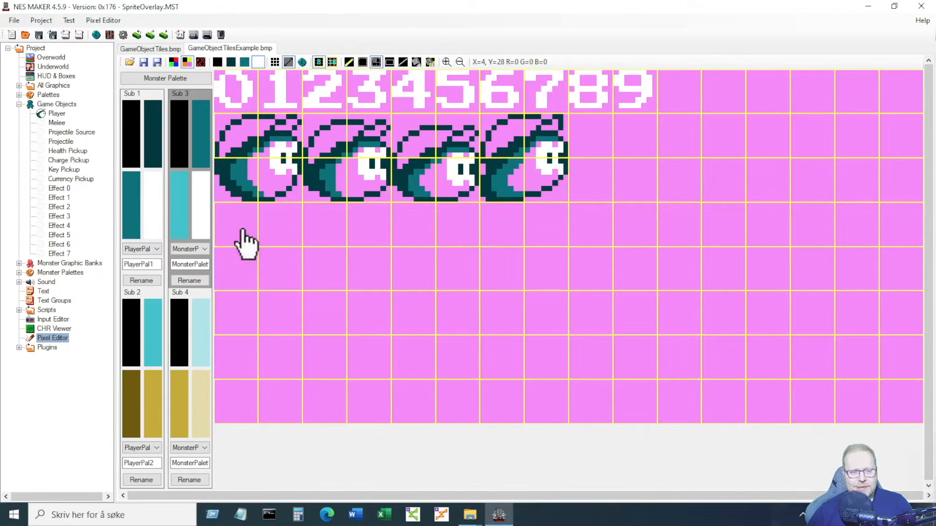
key(ctrl+v)
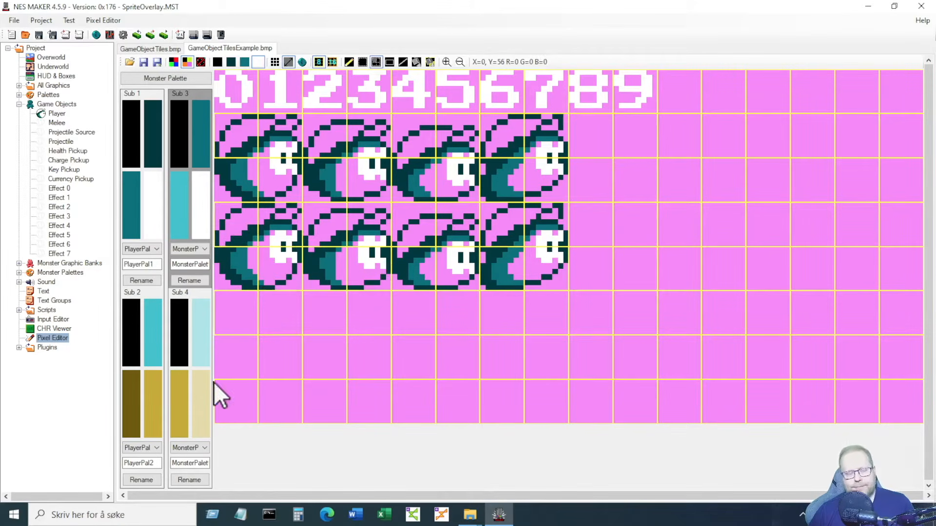
Step: Set the Sub 2 palette's background to pink and its second color to black, and ready its light gold color for drawing
click(153, 393)
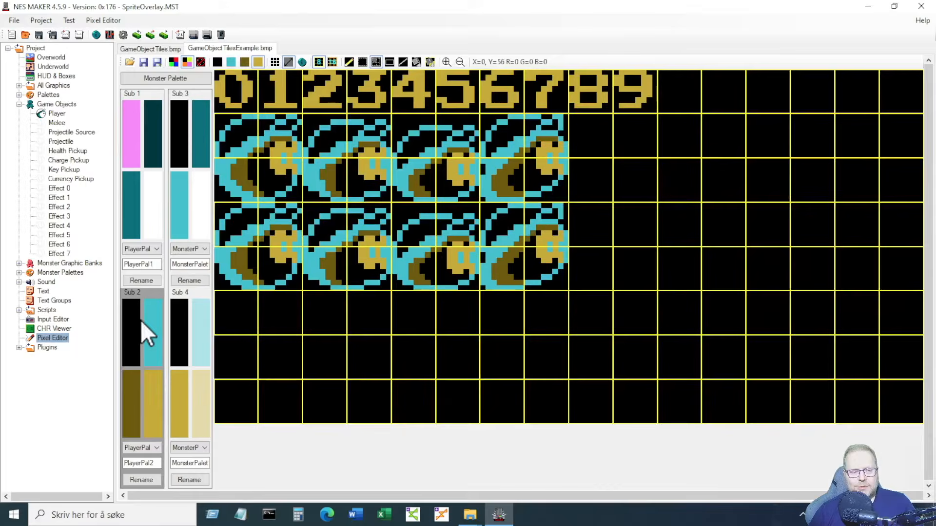
click(125, 322)
click(197, 177)
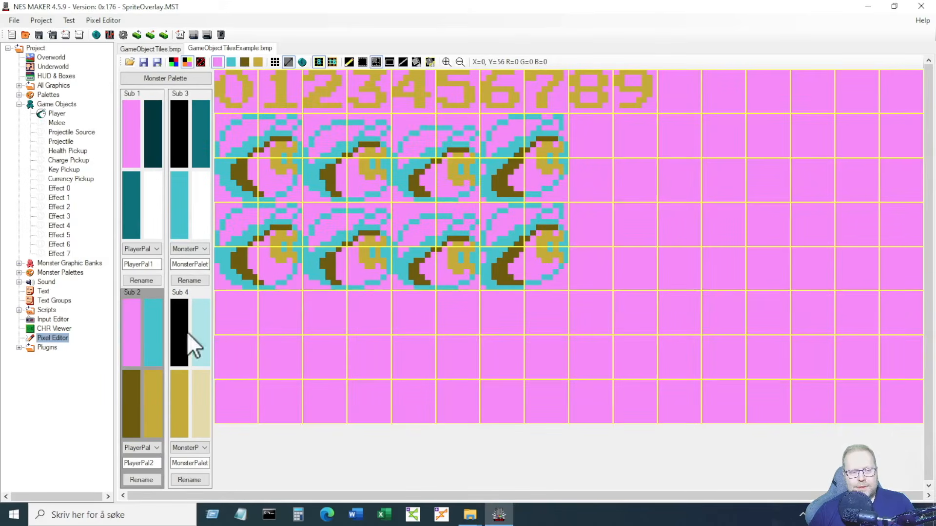
click(150, 345)
click(408, 134)
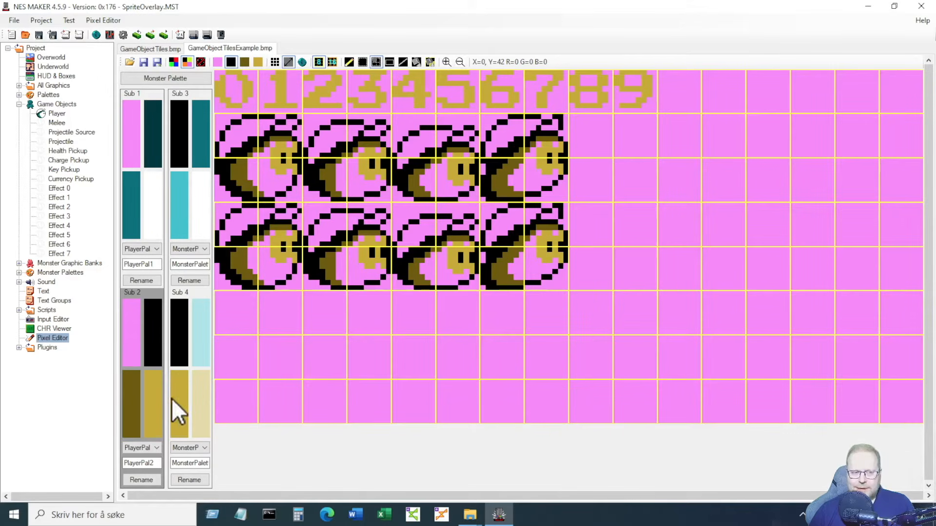
click(154, 400)
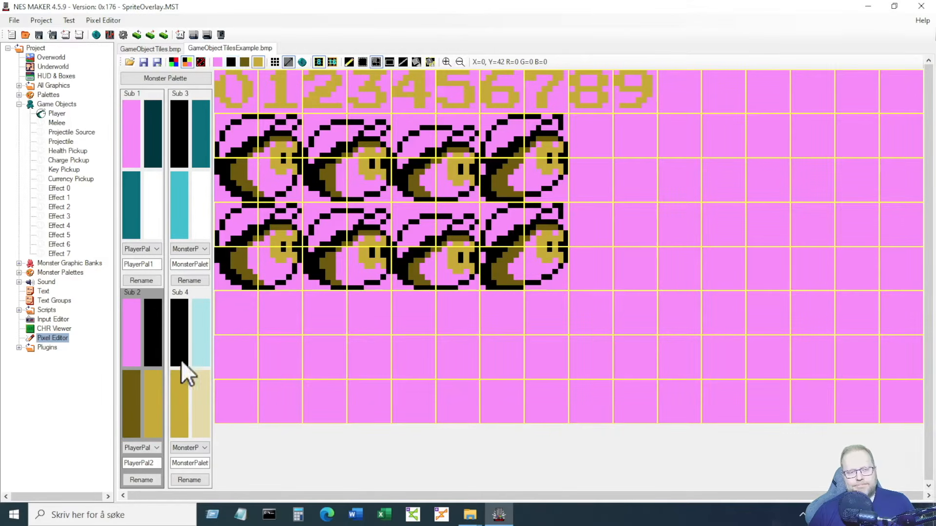
click(349, 61)
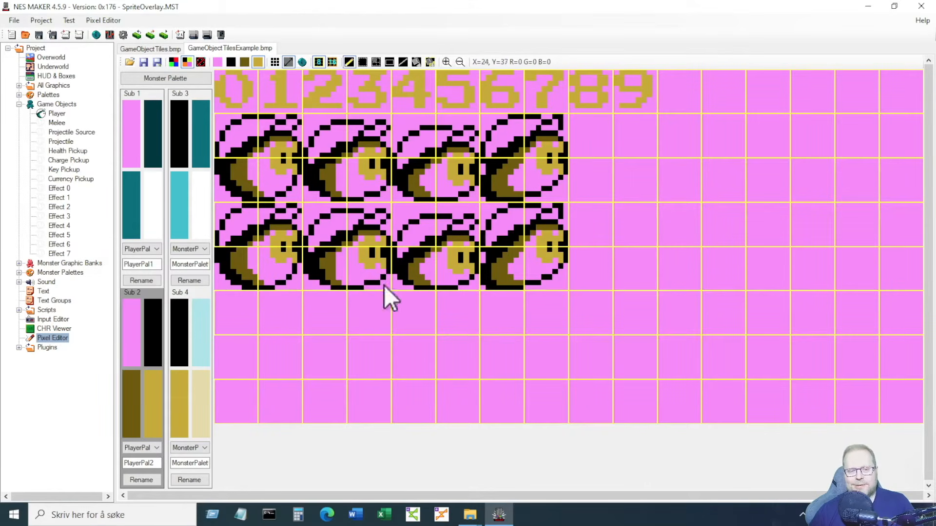
Step: In GameObjectTiles.bmp, preview the sprites with the Sub 2 palette and reset the background colors of Sub 2 and Sub 1 to black
click(156, 47)
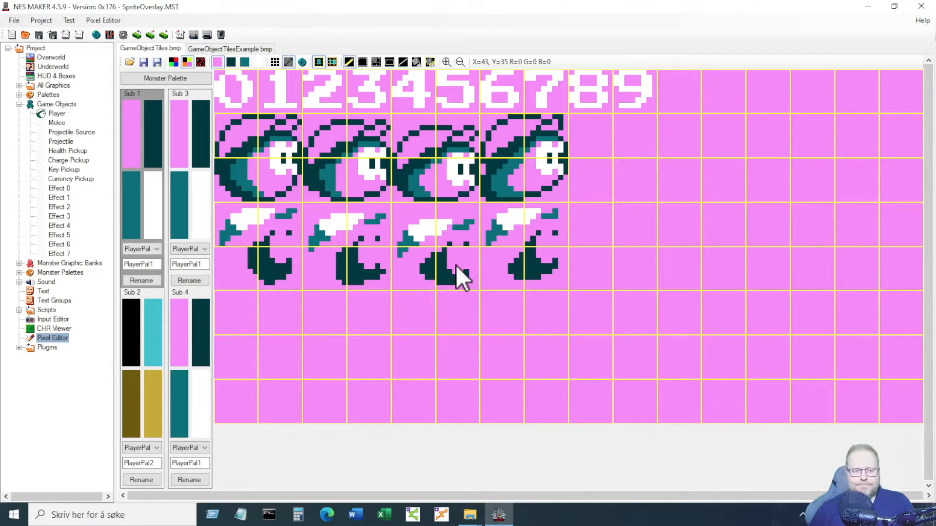
click(151, 342)
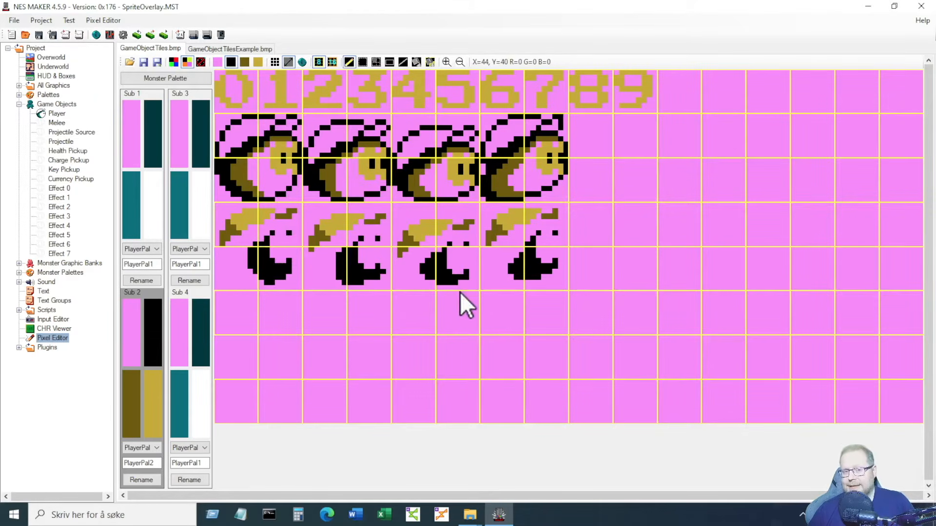
click(134, 336)
click(420, 149)
click(128, 126)
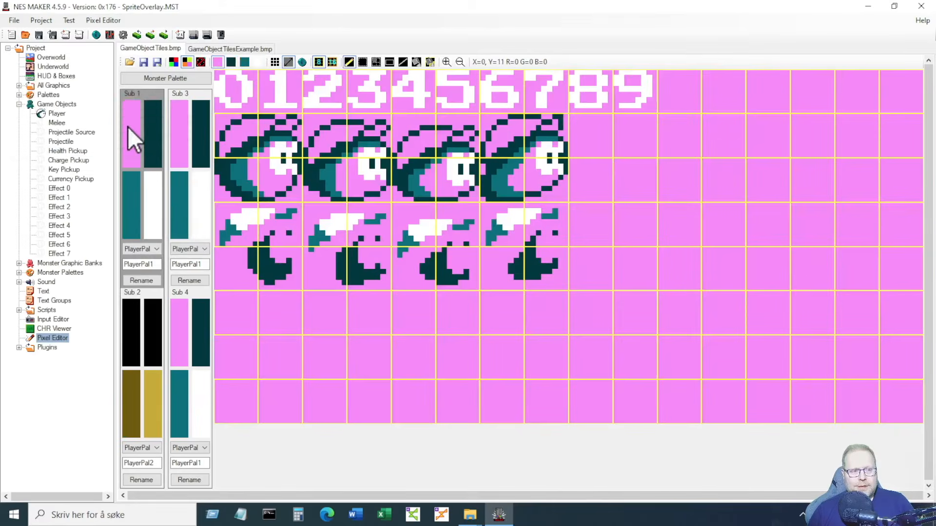
click(128, 126)
click(312, 45)
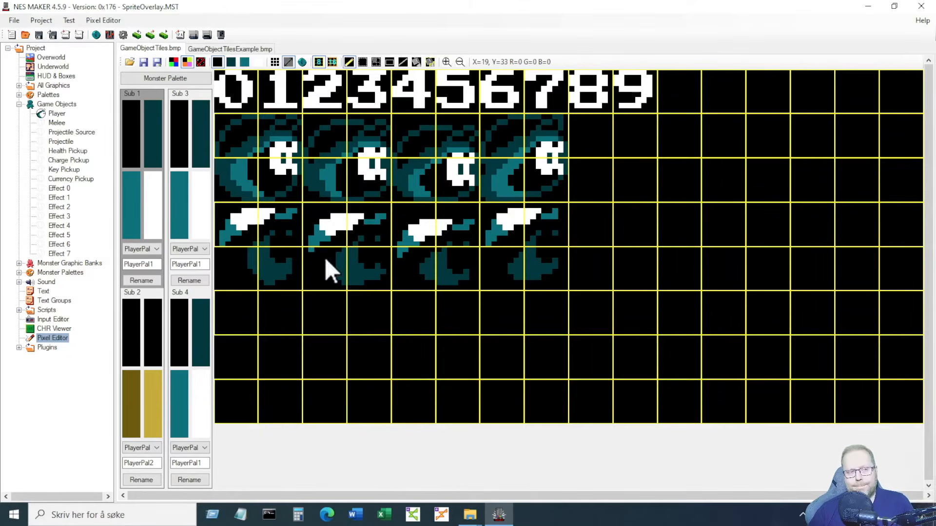
Step: Open the Player game object, look through its animations, and compare the Idle and Move direction assignments in its object details
click(57, 114)
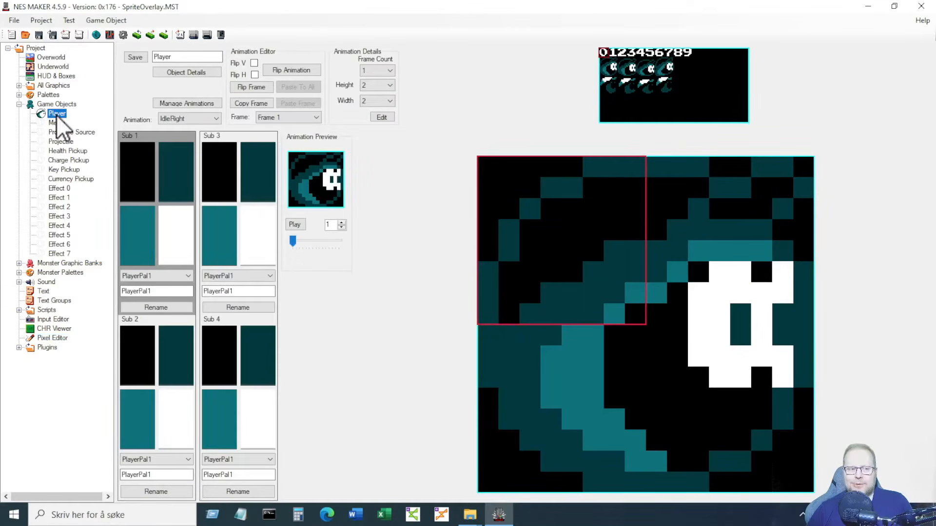
click(182, 122)
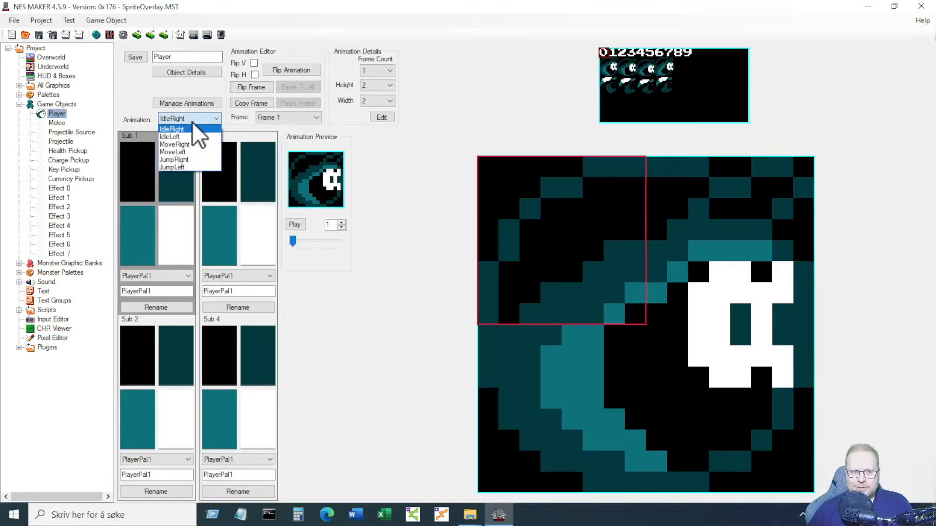
click(192, 122)
click(195, 72)
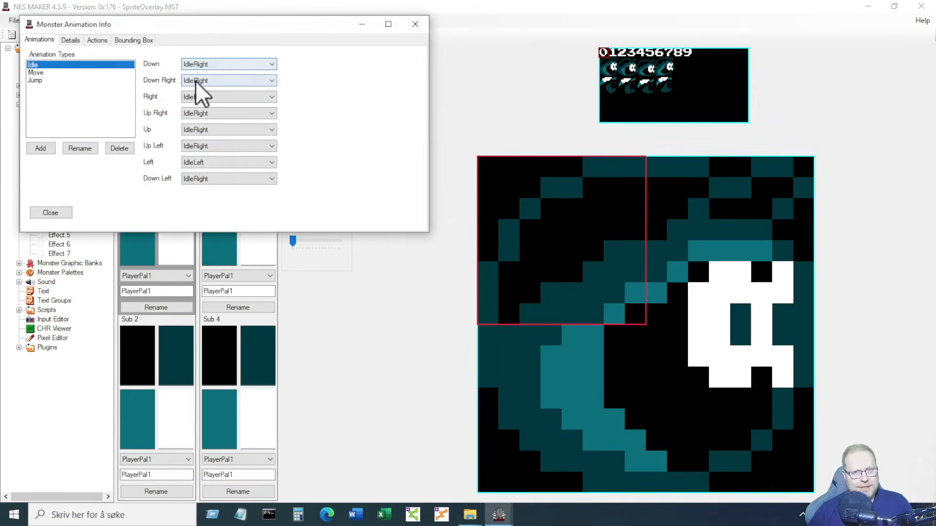
click(49, 71)
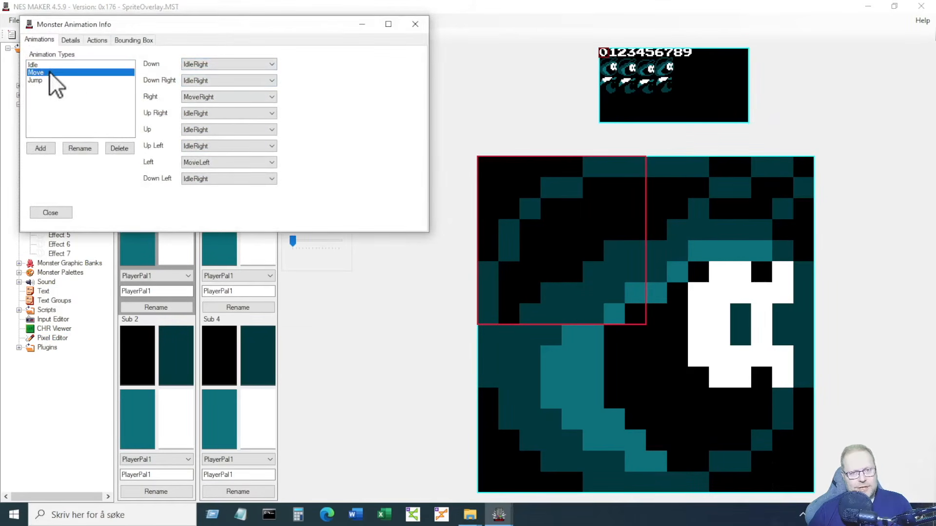
click(46, 65)
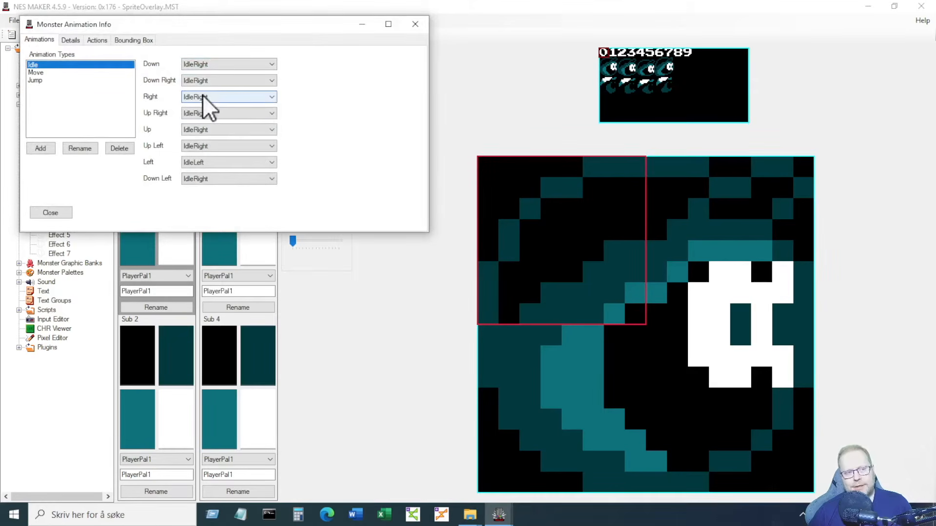
click(63, 74)
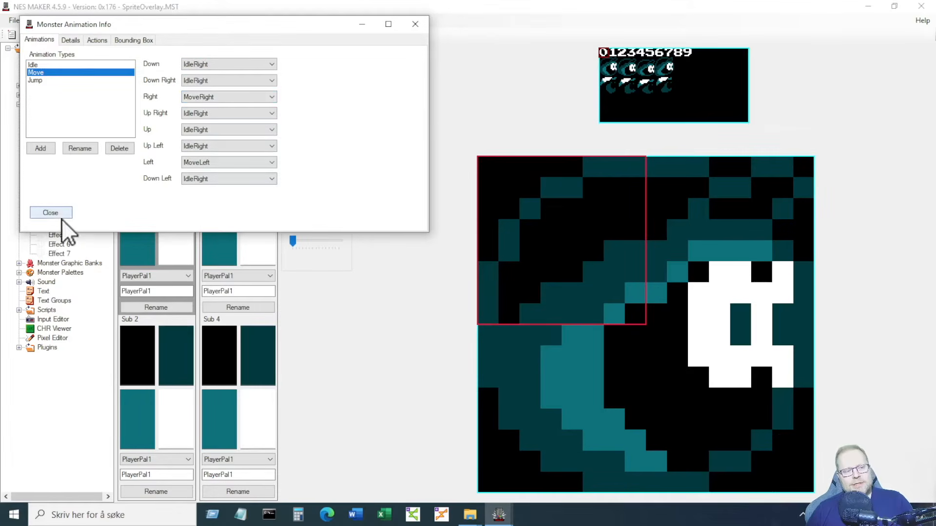
click(50, 212)
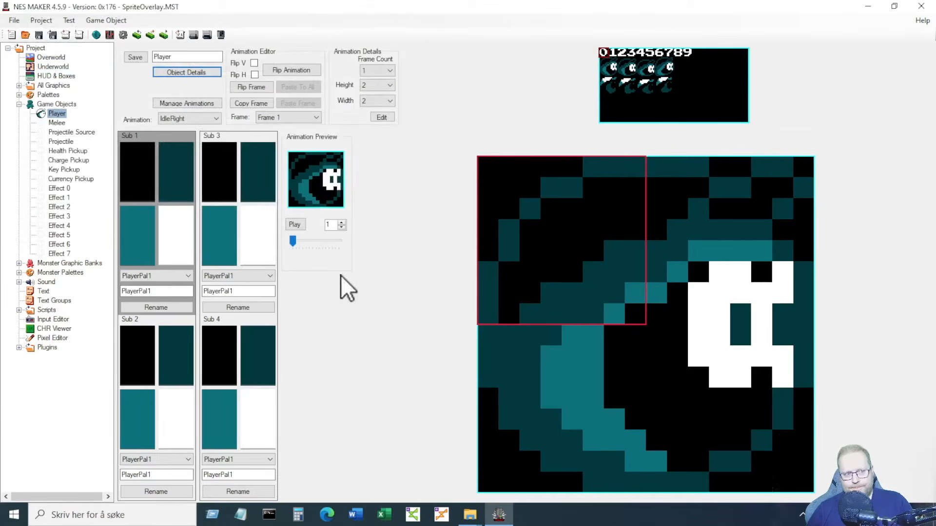
Step: Export the Player game object to the Skrivebord folder as playerObject
click(55, 112)
right_click(56, 113)
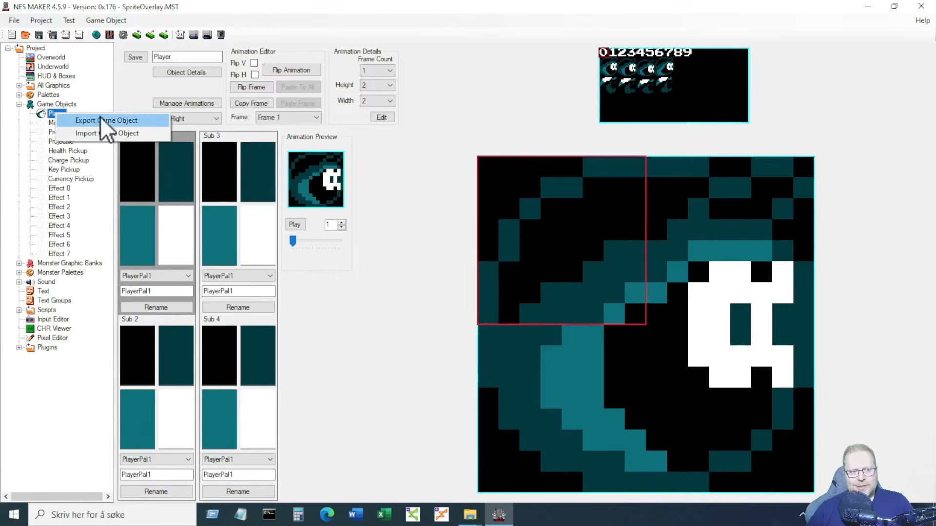
click(141, 121)
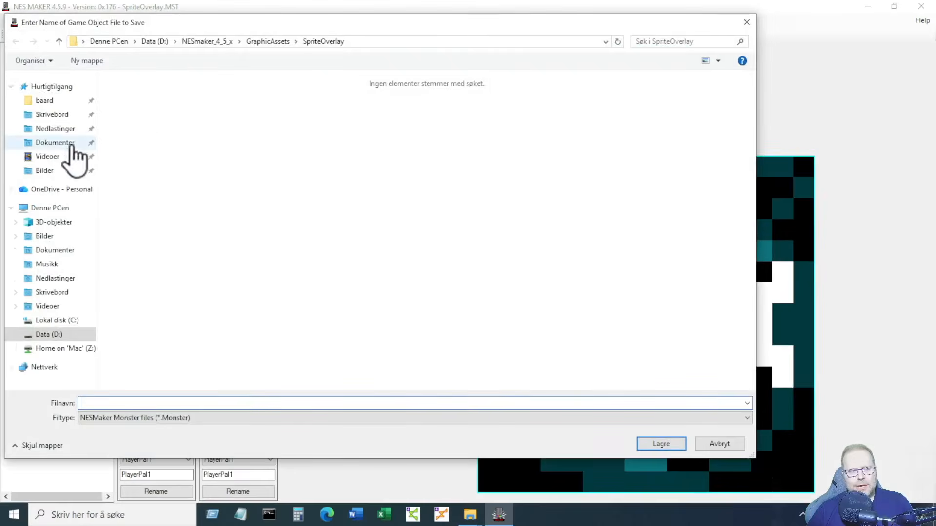
click(54, 116)
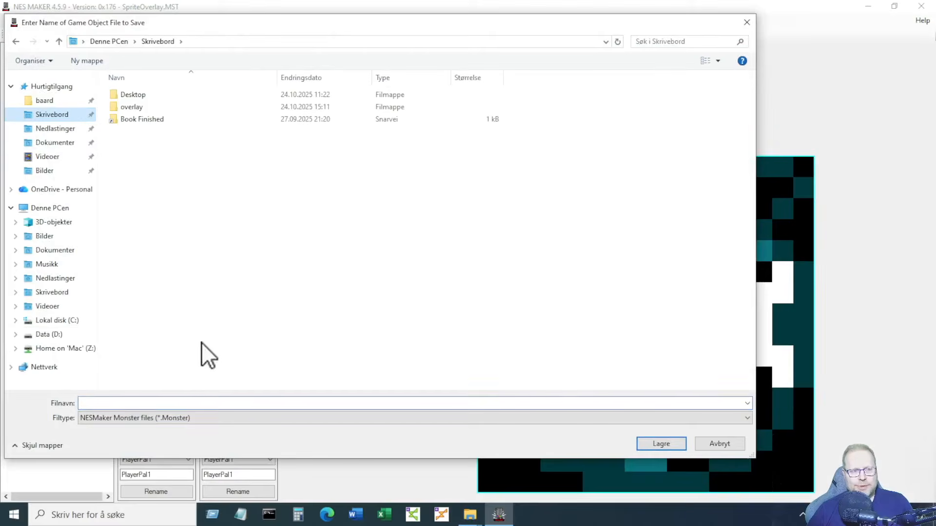
click(190, 403)
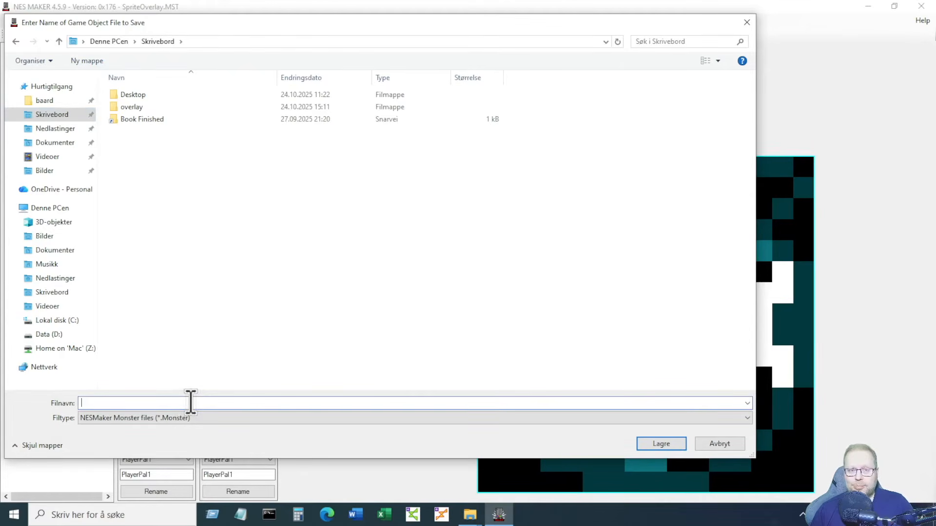
text(pl)
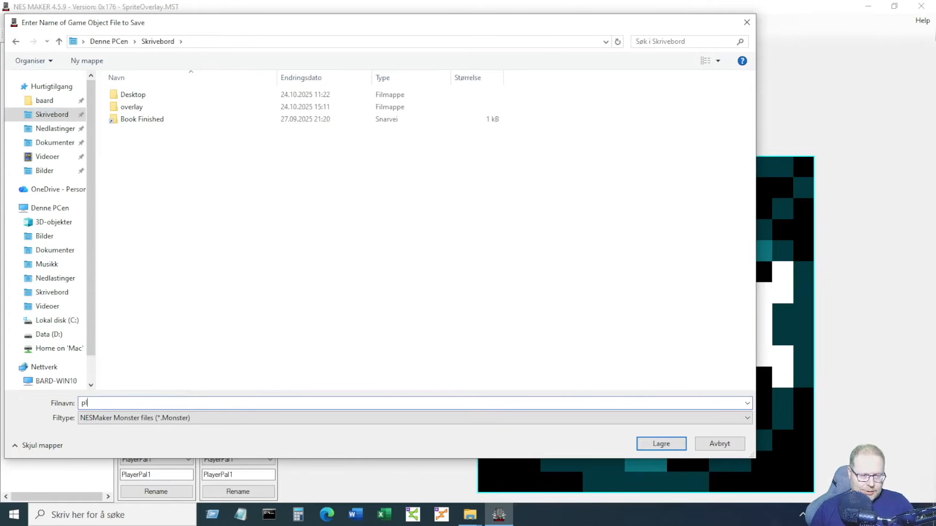
text(ayer)
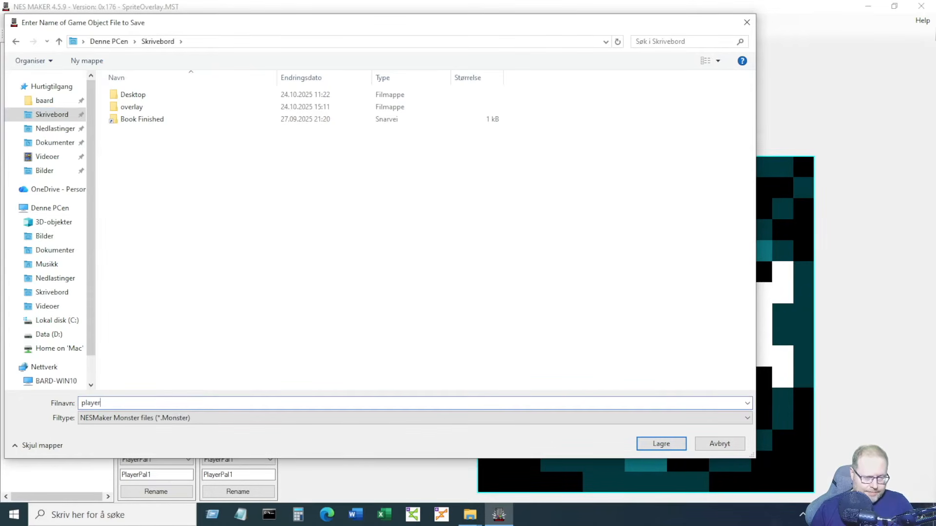
text(Object)
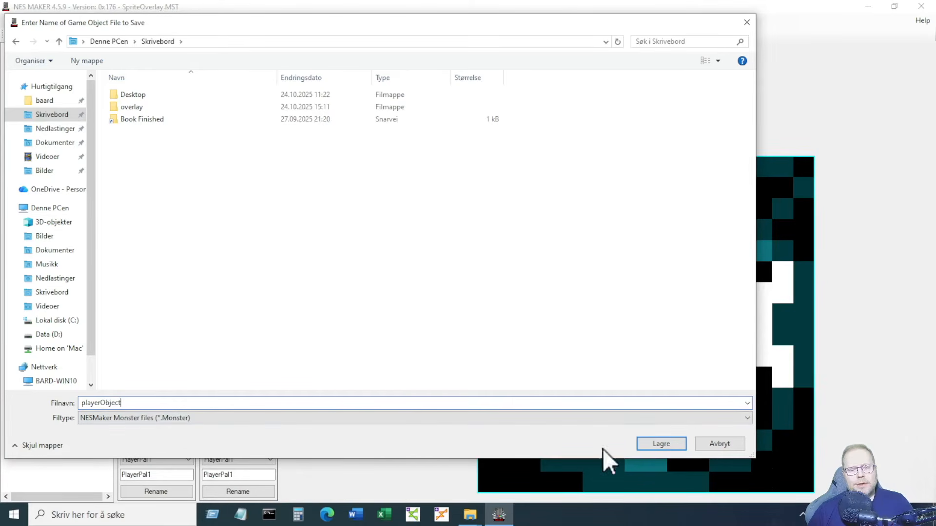
click(649, 437)
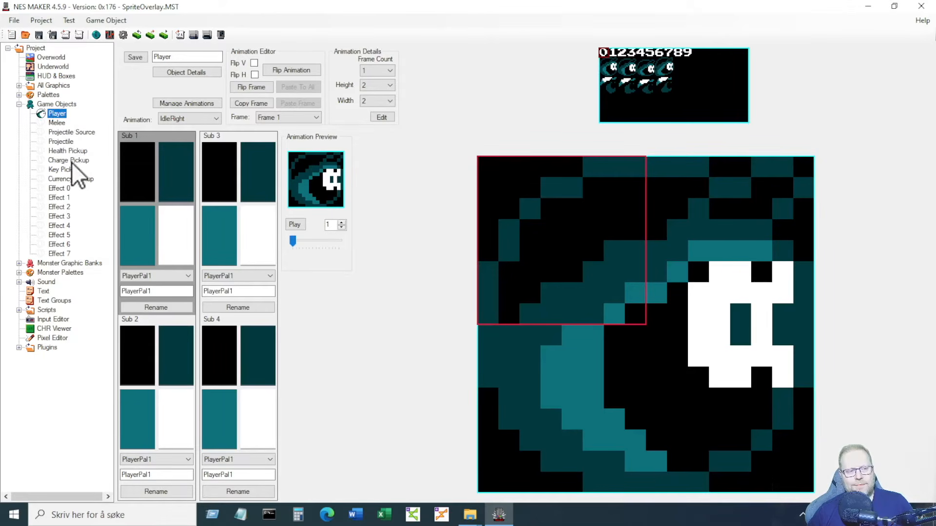
Step: Import playerObject.Monster from the Skrivebord folder into the Effect 0 game object
click(60, 188)
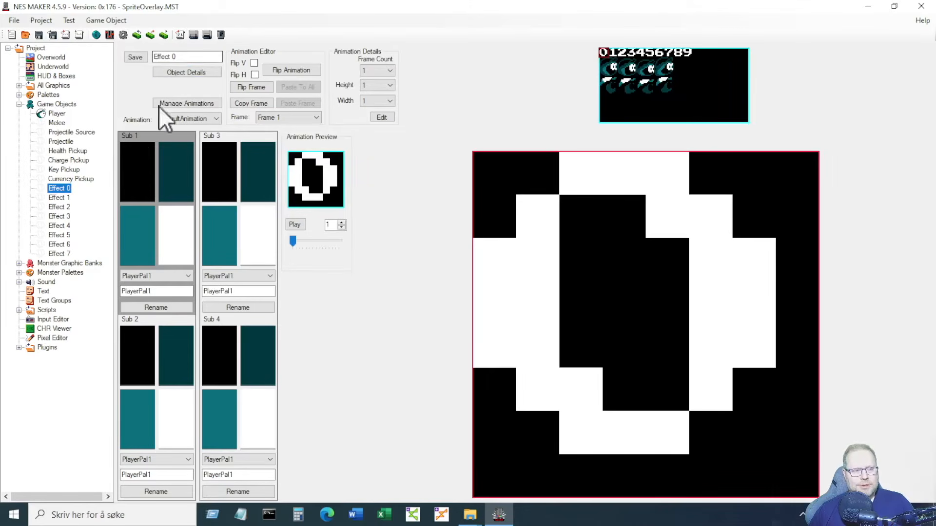
right_click(57, 189)
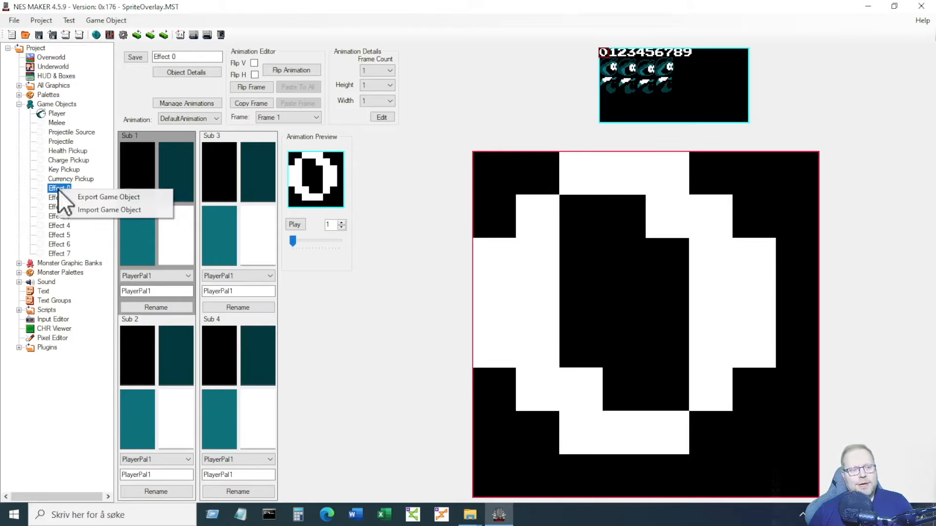
click(110, 209)
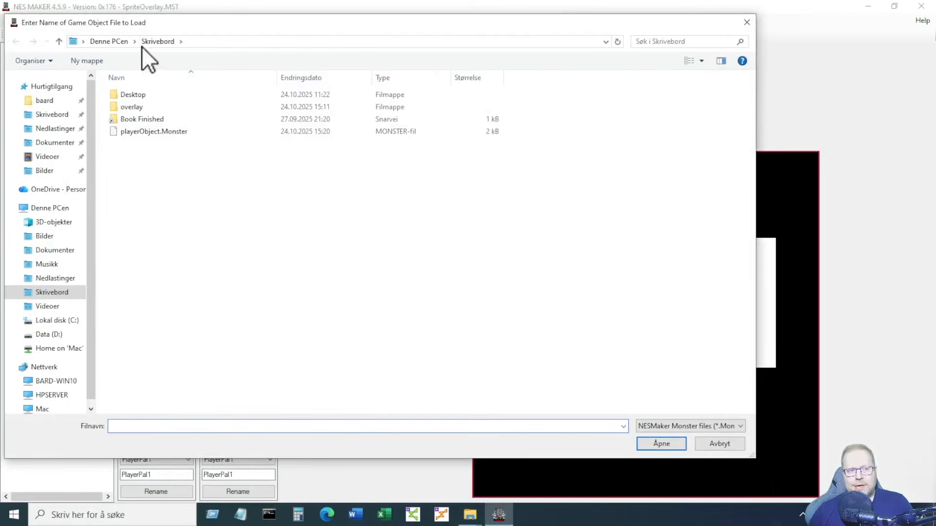
click(160, 134)
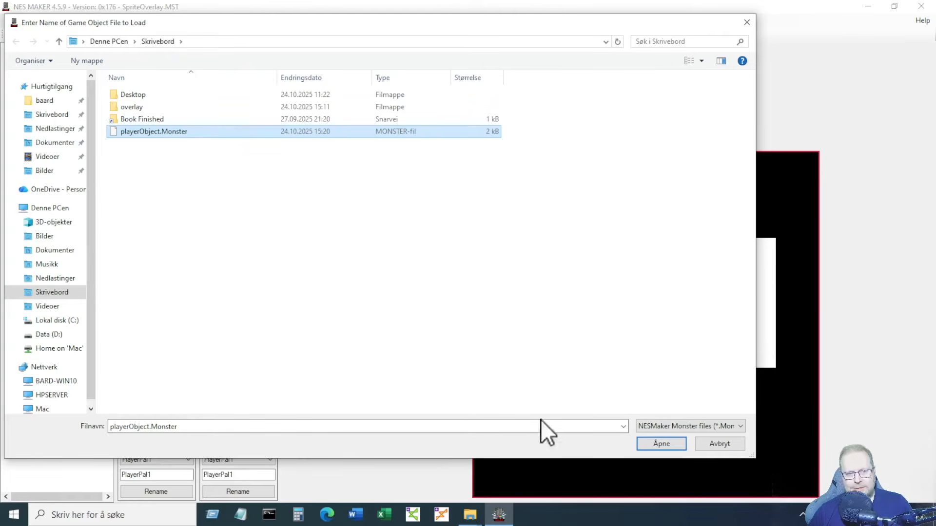
click(662, 444)
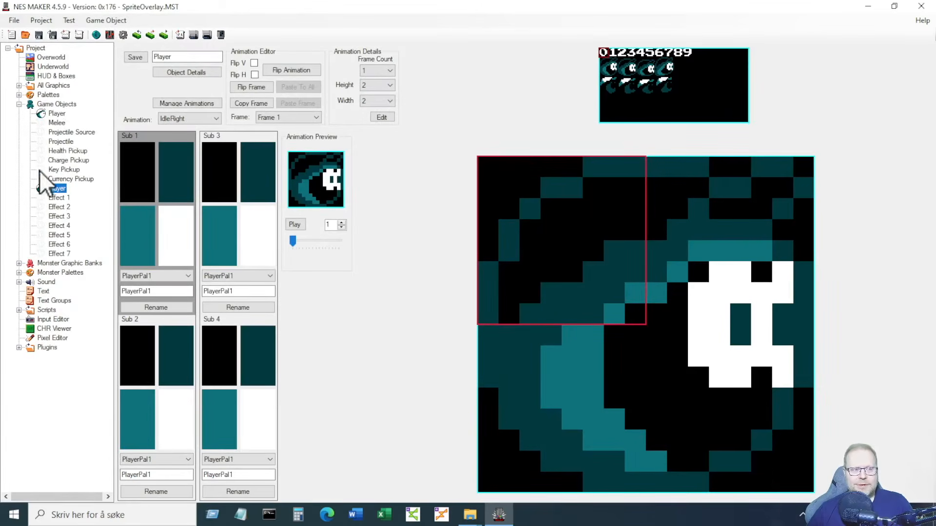
Step: Compare the original Player object with the imported copy, and rename the copy Player Overlay
click(59, 115)
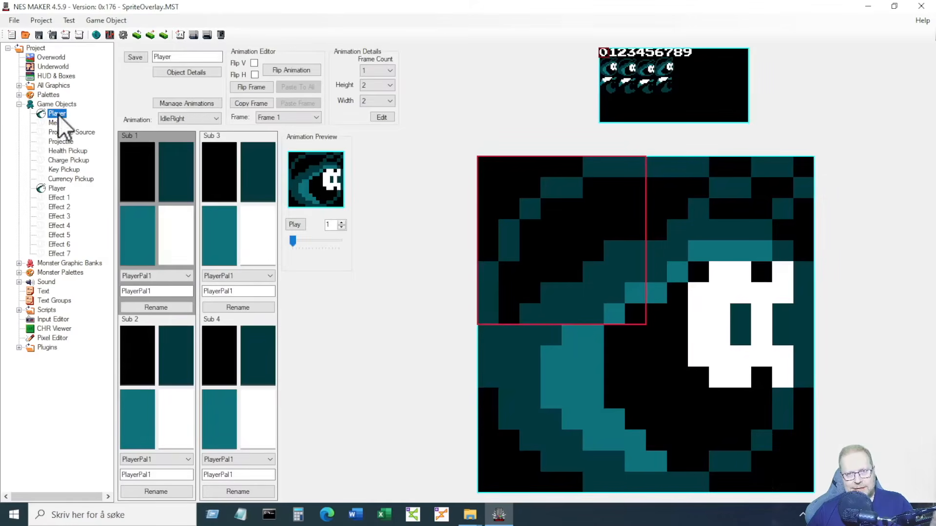
click(55, 190)
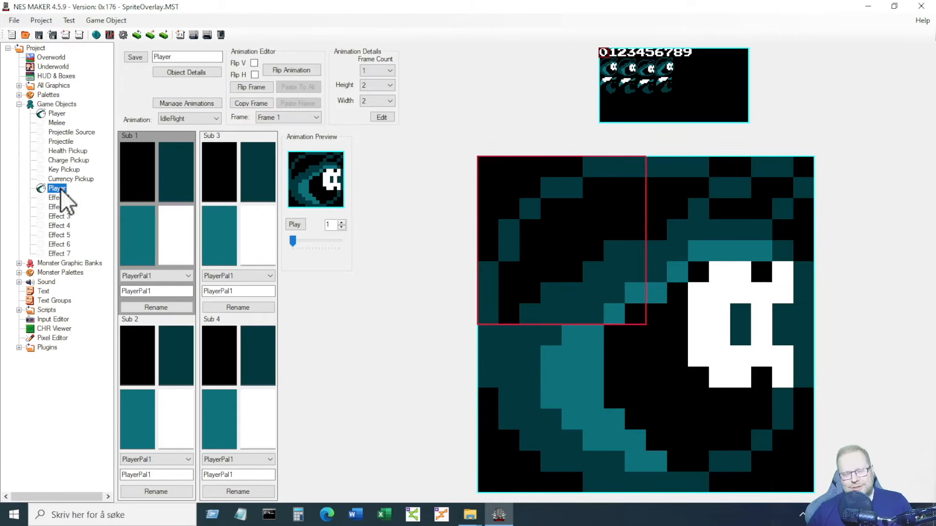
click(187, 57)
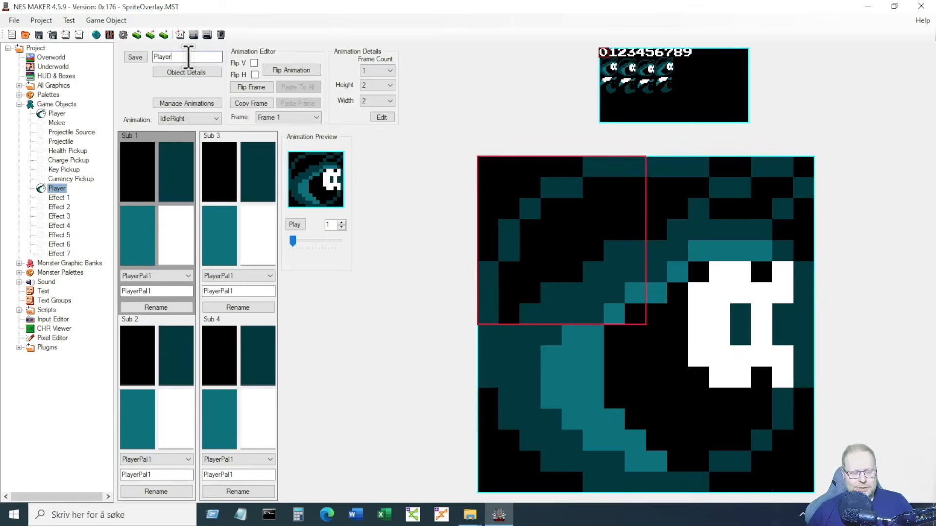
text(Overla)
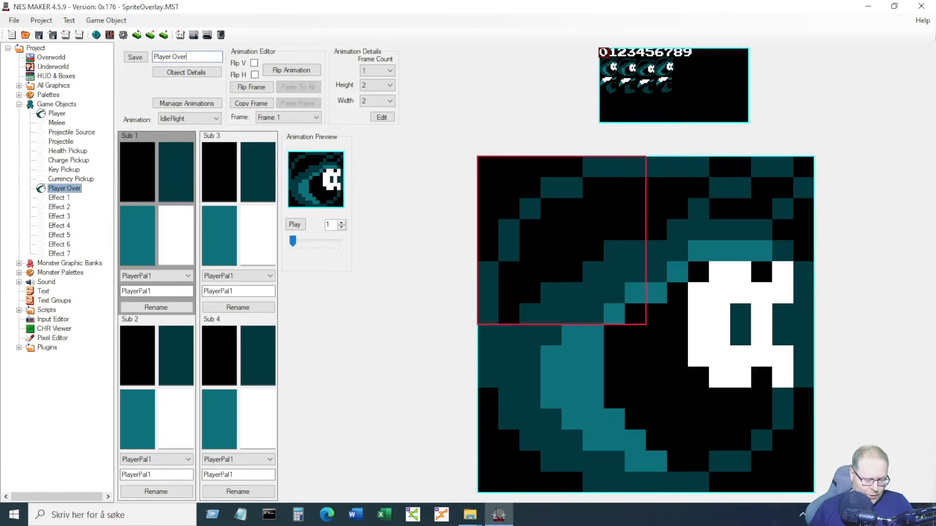
text(y)
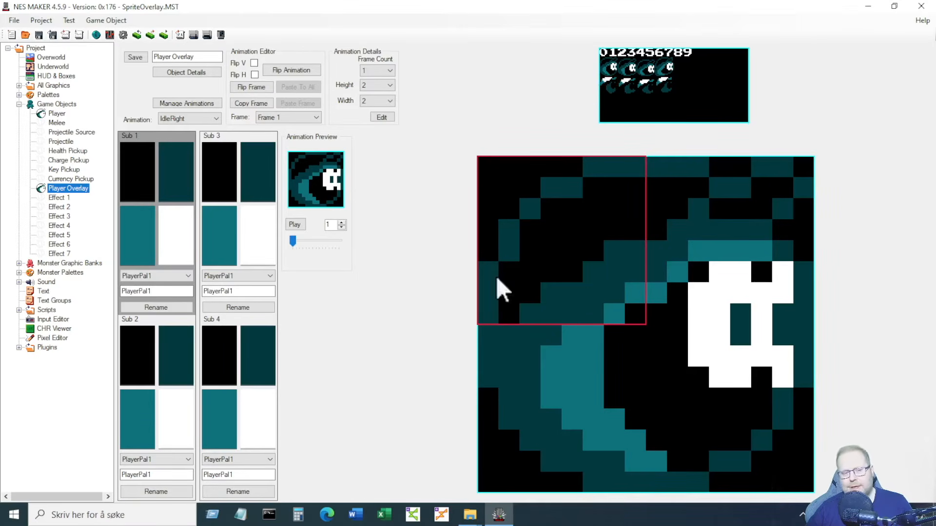
Step: Assign PlayerPal2 to Sub 2 and replace the IdleRight tiles with the first overlay sprite in that palette
click(183, 462)
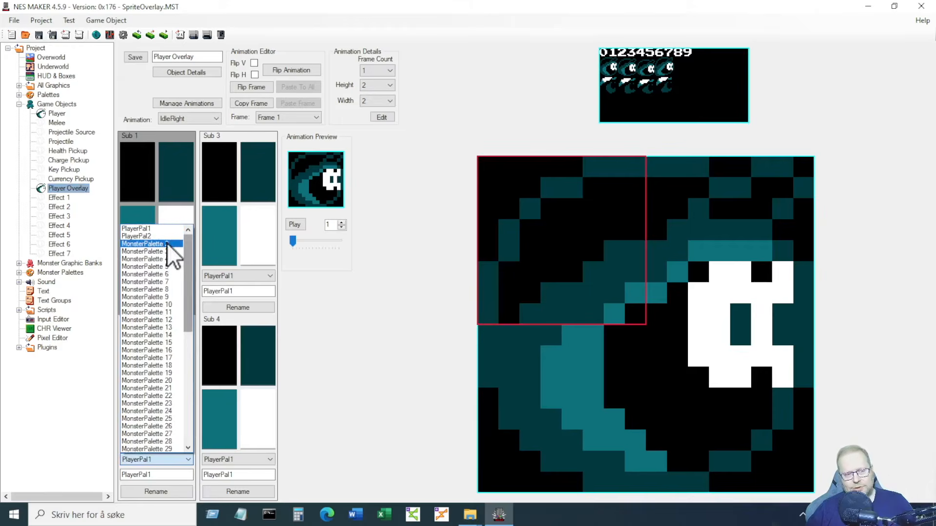
click(163, 235)
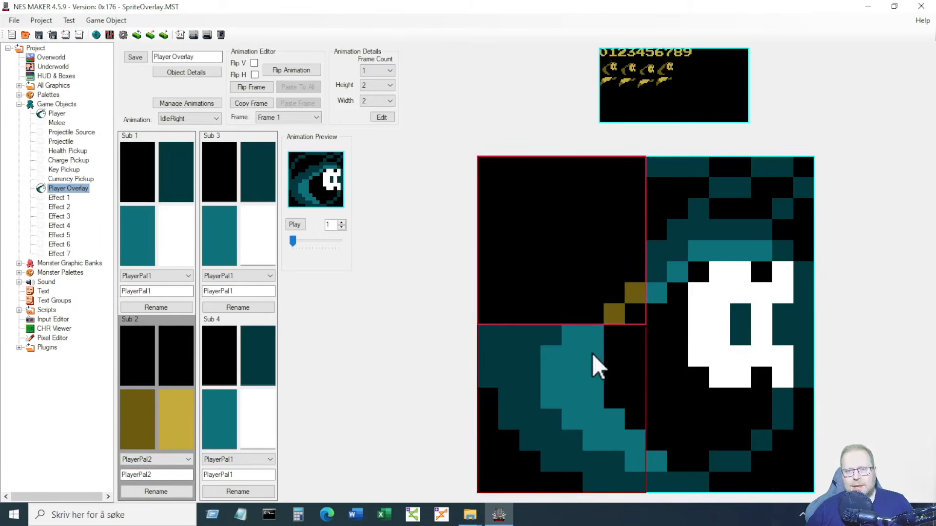
click(613, 89)
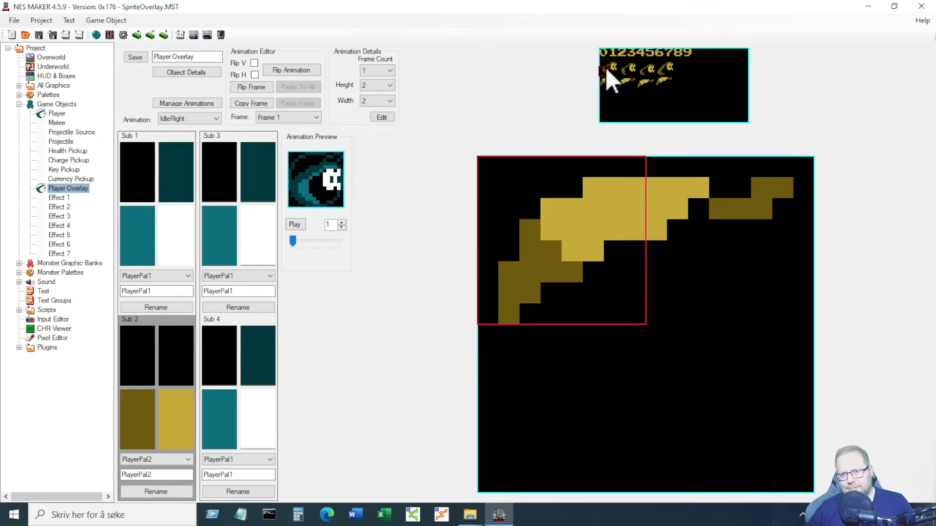
Step: Try dark cyan 0C as the second color of the Sub 2 palette, and settle on cyan 2C
click(172, 362)
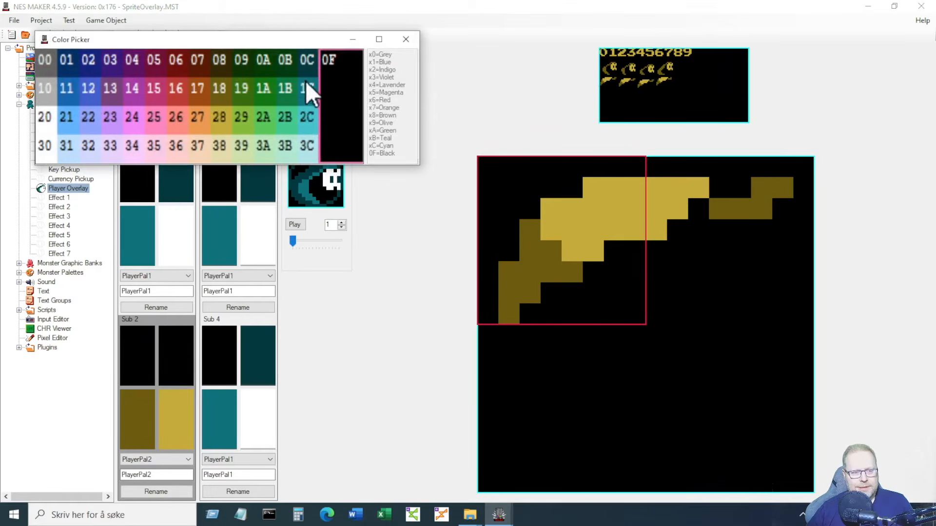
click(308, 61)
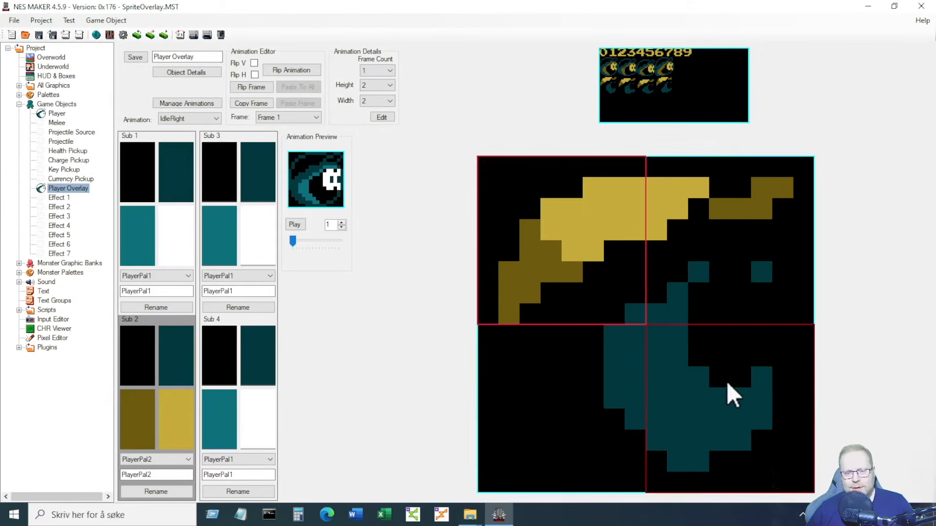
click(177, 359)
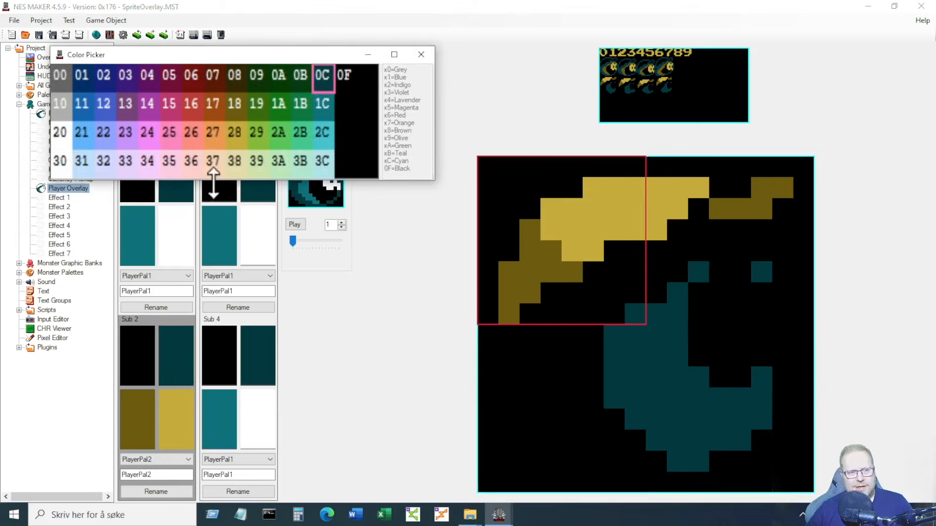
click(319, 134)
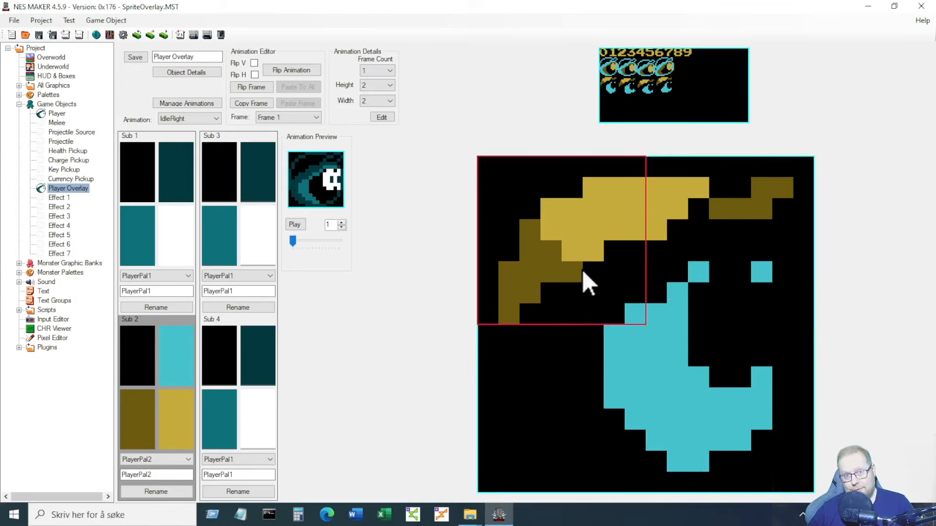
Step: Replace the IdleLeft tiles with the first overlay sprite in the Sub 2 palette, and check the IdleRight and IdleLeft previews
click(201, 118)
click(191, 136)
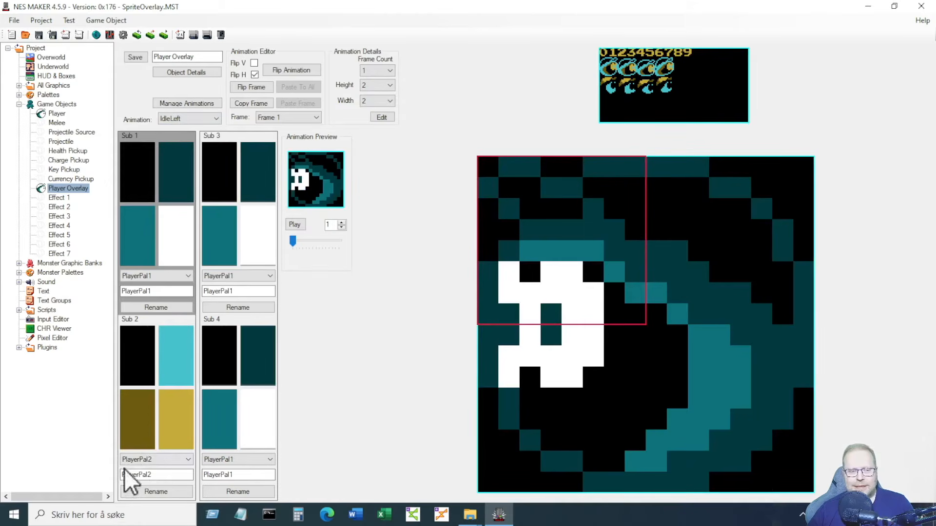
click(179, 351)
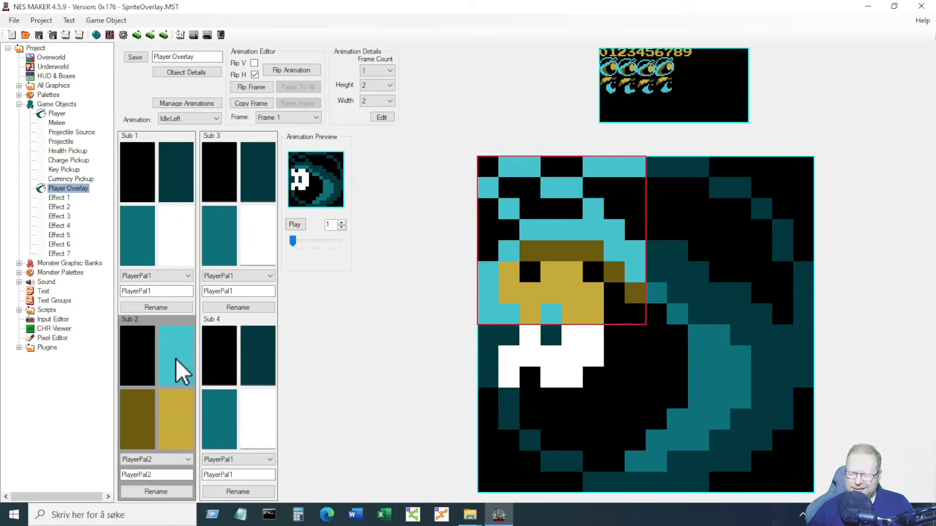
click(613, 86)
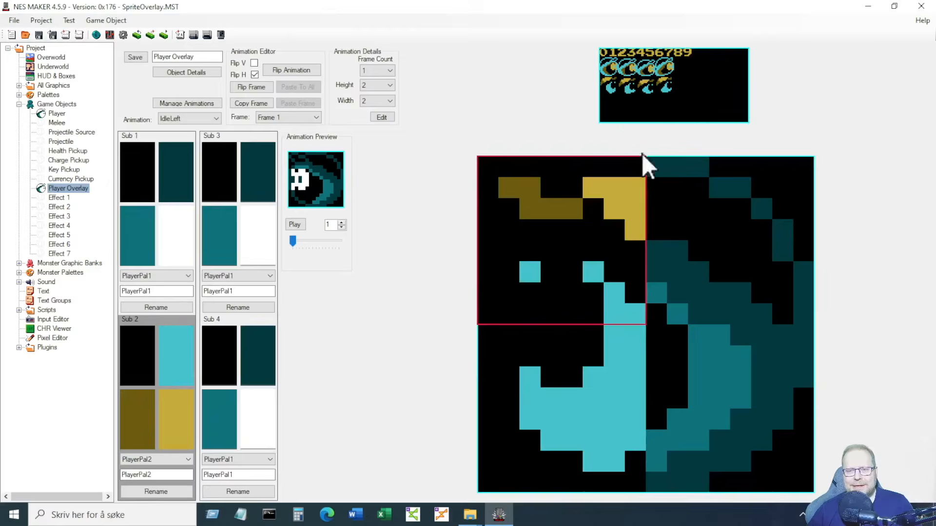
click(607, 92)
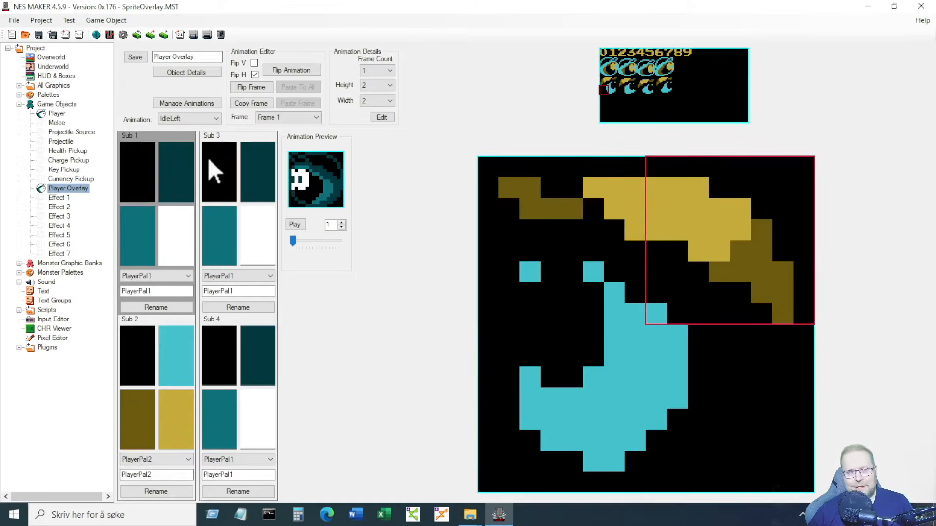
click(201, 121)
click(197, 129)
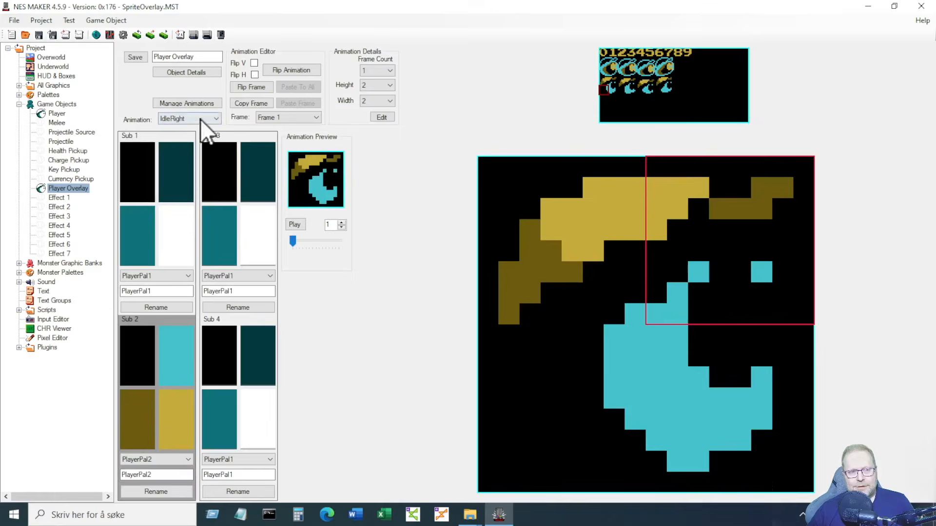
click(200, 119)
click(192, 133)
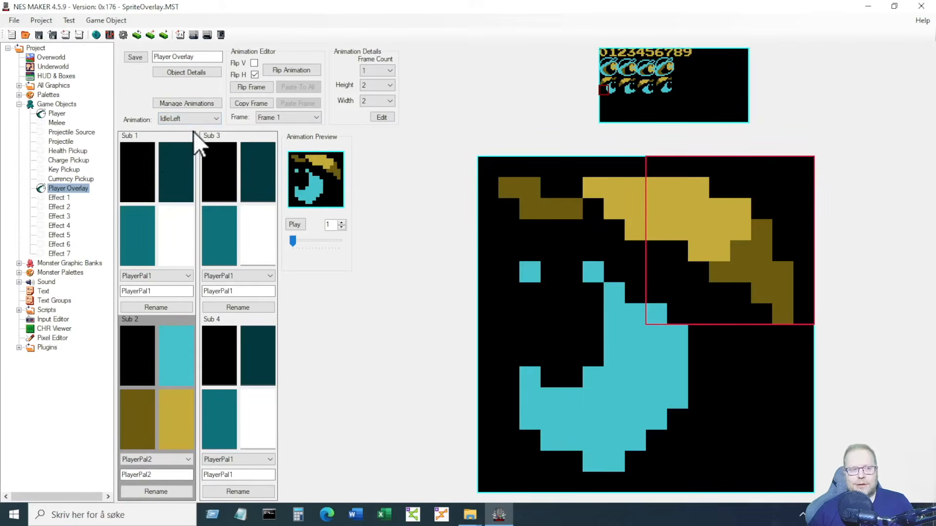
Step: Replace the tiles of MoveRight frame 1 with the second overlay sprite, using the Sub 2 palette
click(194, 122)
click(189, 146)
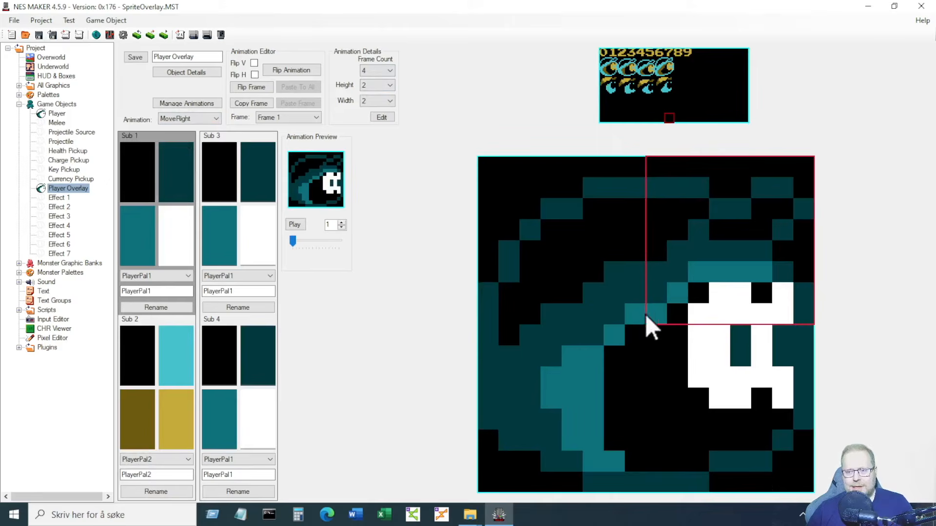
click(167, 372)
click(580, 255)
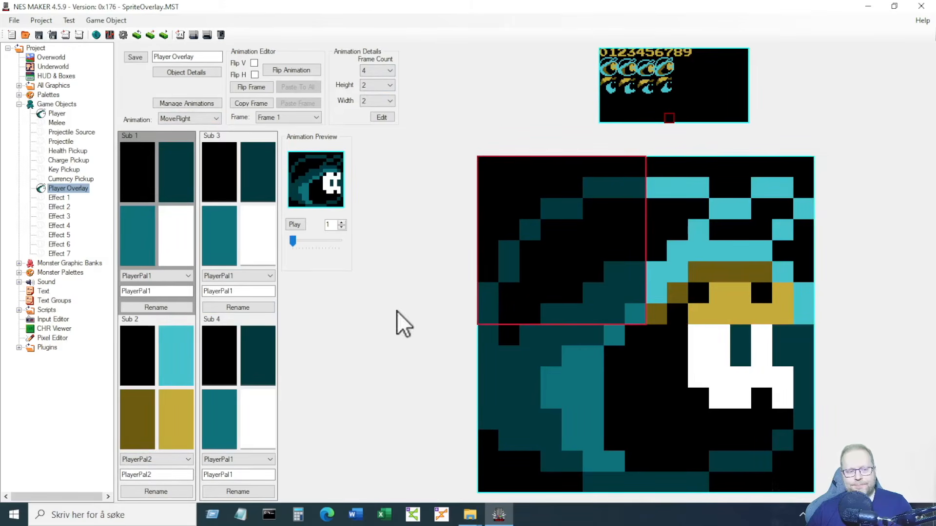
click(628, 90)
Step: Fill MoveRight frames 2, 3 and 4 with the third, second and first overlay sprites in the Sub 2 palette
click(298, 118)
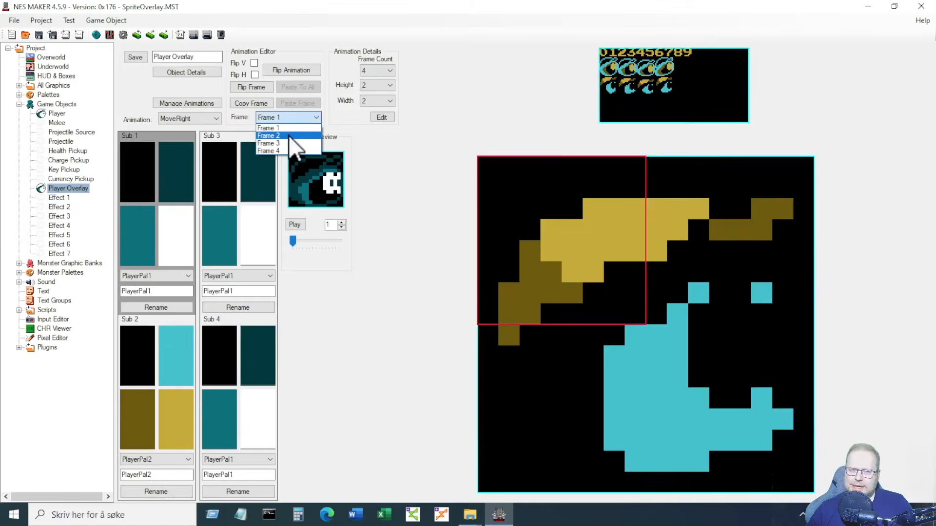
click(289, 136)
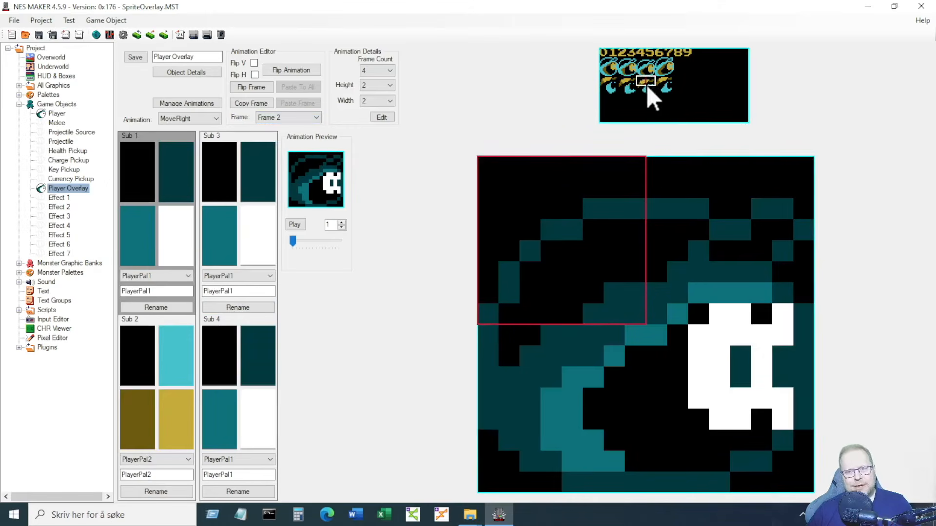
click(647, 87)
click(281, 115)
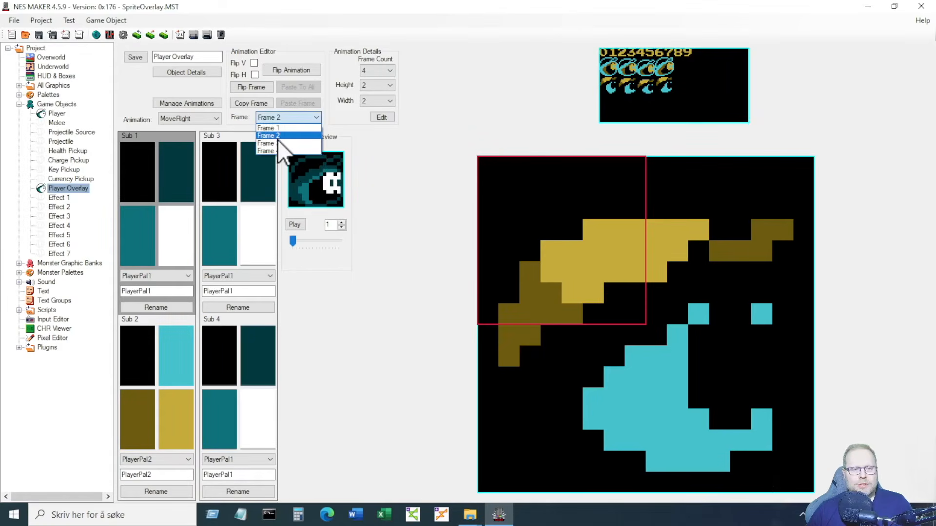
click(277, 139)
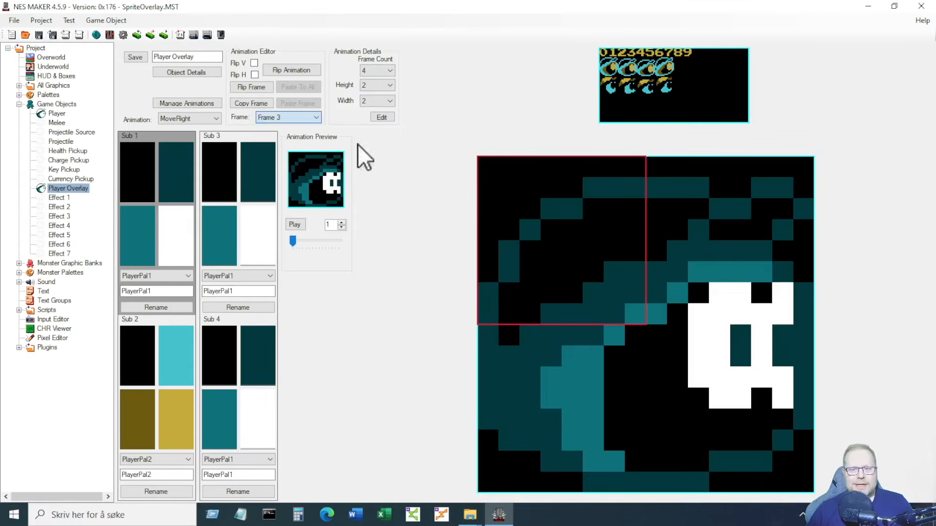
click(629, 86)
click(266, 117)
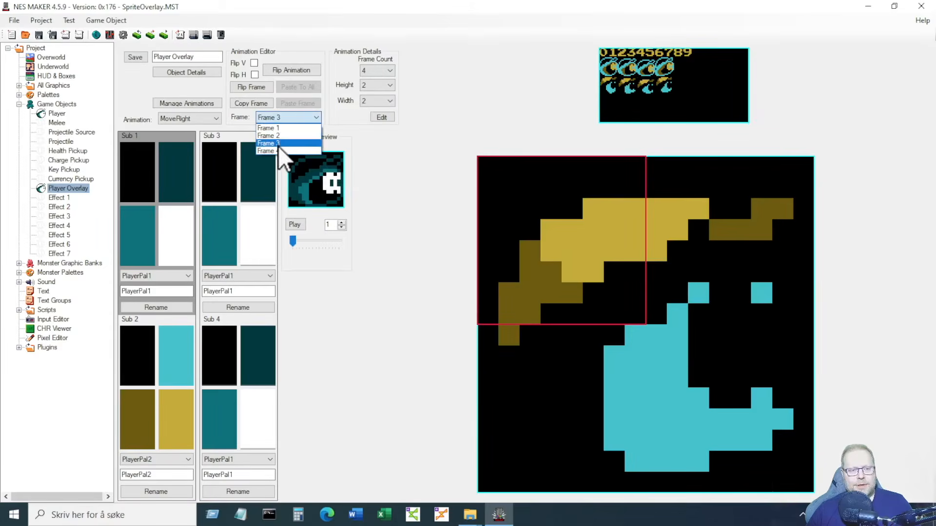
click(276, 149)
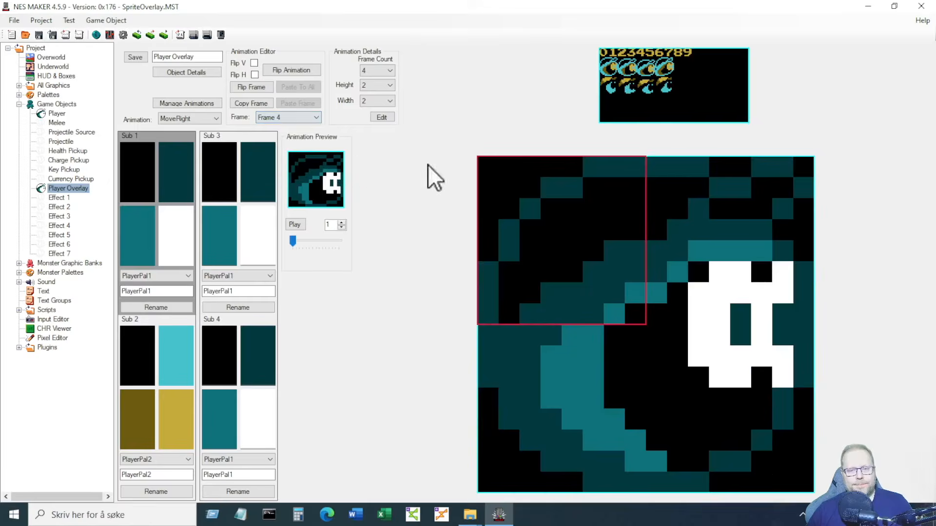
click(610, 86)
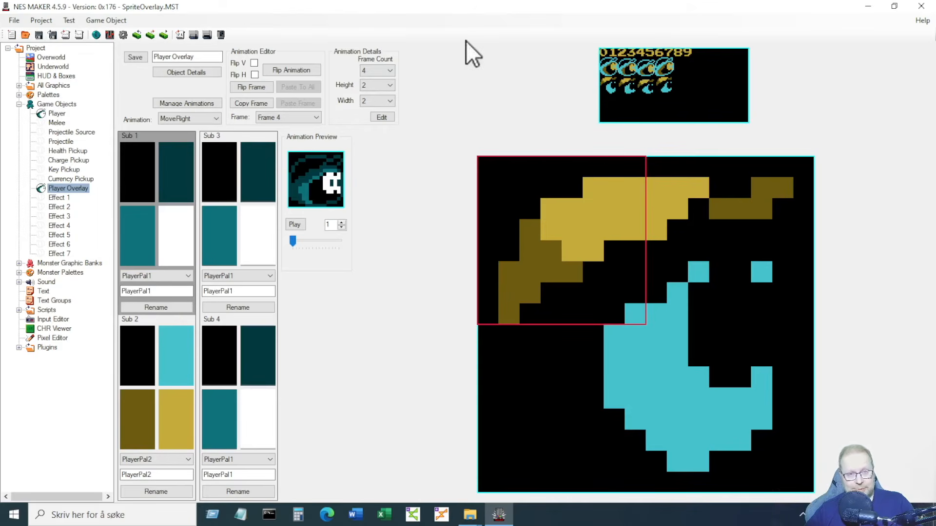
Step: Replace the tiles of MoveLeft frame 1 with the second overlay sprite, using the Sub 2 palette
click(192, 118)
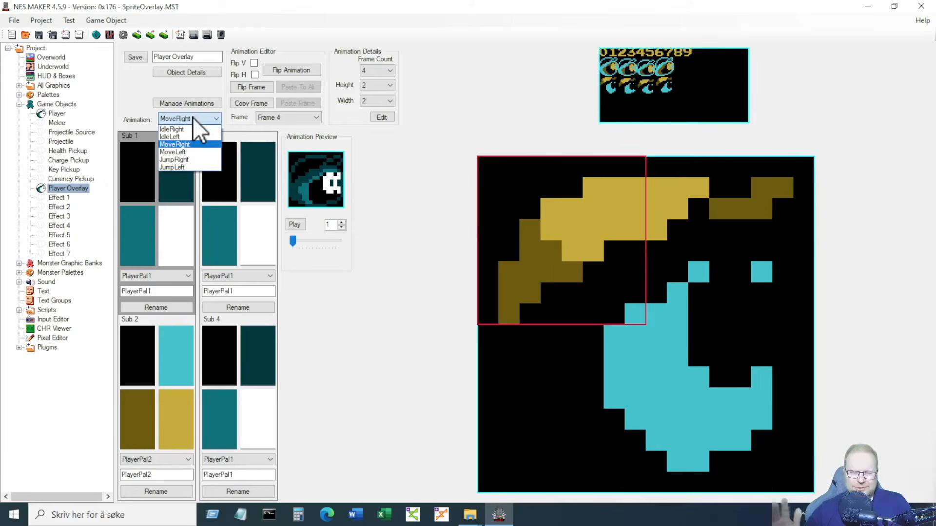
click(185, 152)
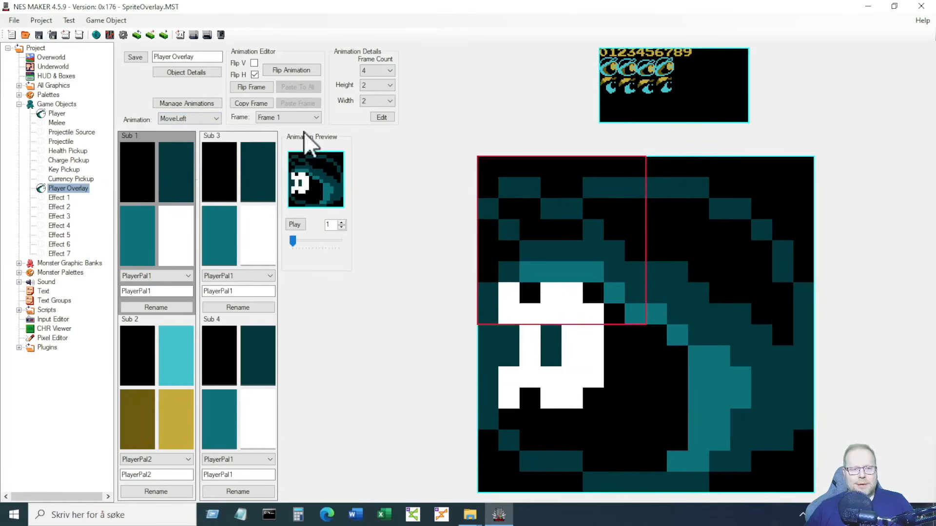
click(188, 372)
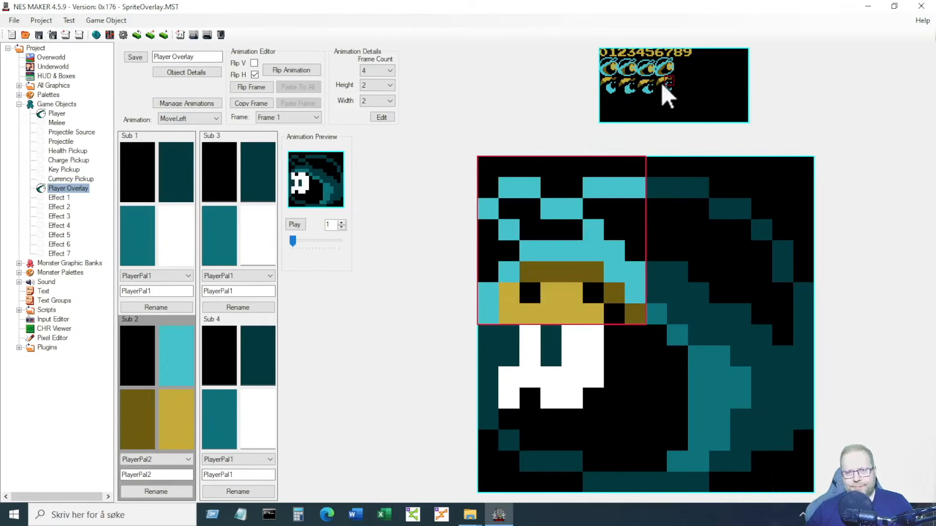
click(630, 87)
click(711, 249)
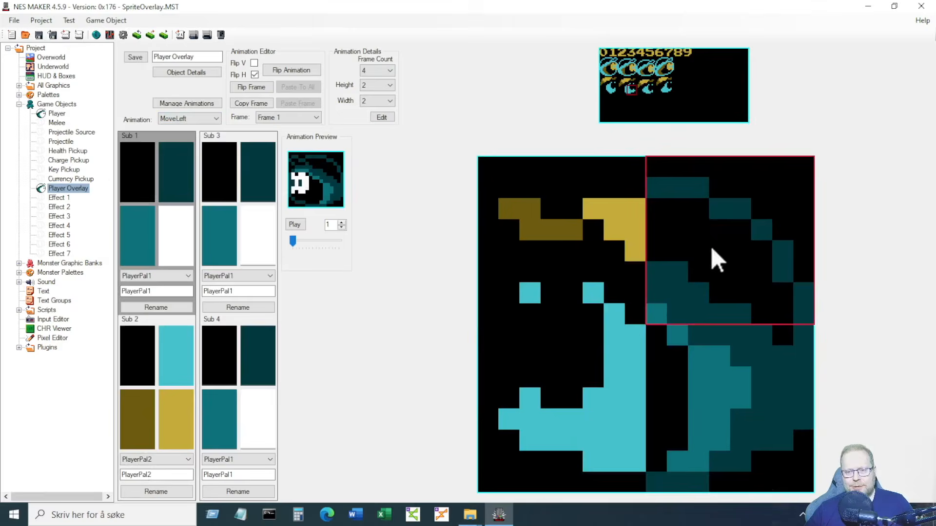
click(625, 86)
Step: Fill MoveLeft frame 2 with the third overlay sprite in the Sub 2 palette
click(290, 117)
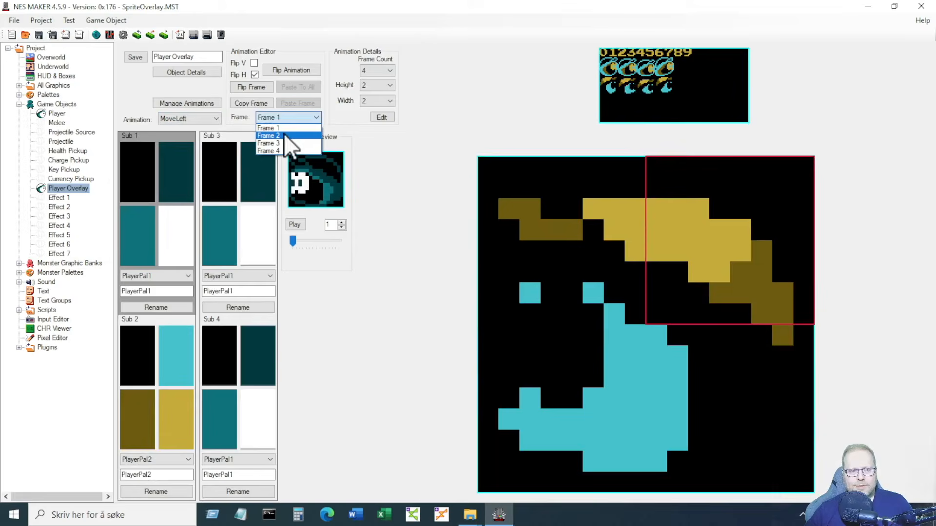
click(283, 134)
click(652, 86)
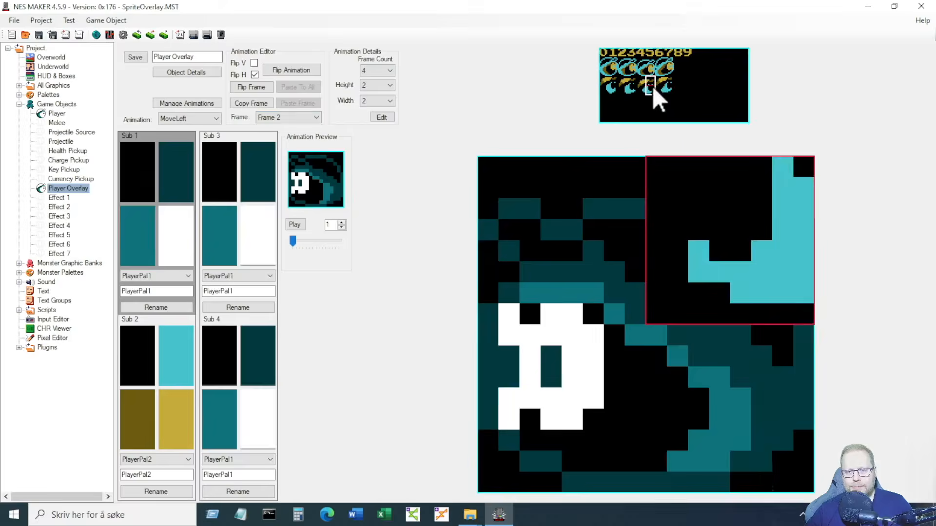
click(641, 87)
click(577, 206)
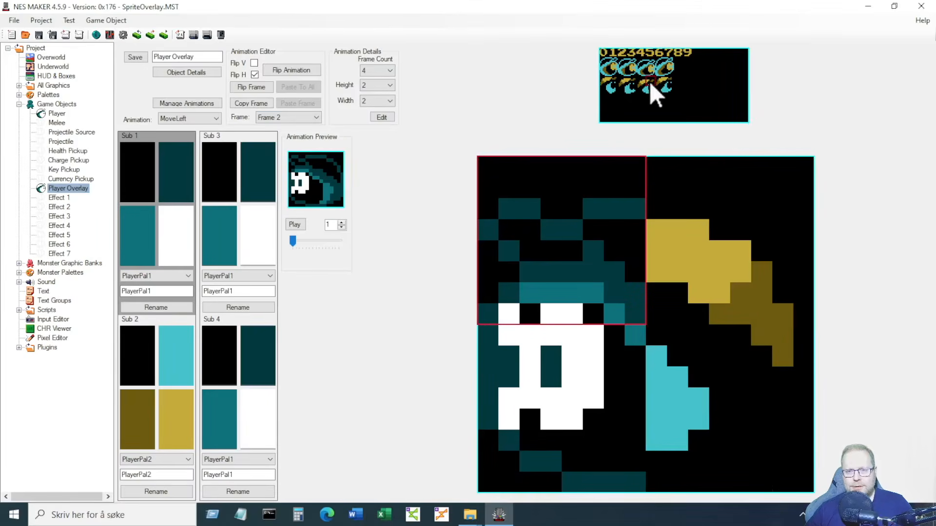
click(648, 92)
Step: Fill MoveLeft frame 3 with the second overlay sprite in the Sub 2 palette
click(273, 118)
click(277, 117)
click(282, 115)
click(280, 142)
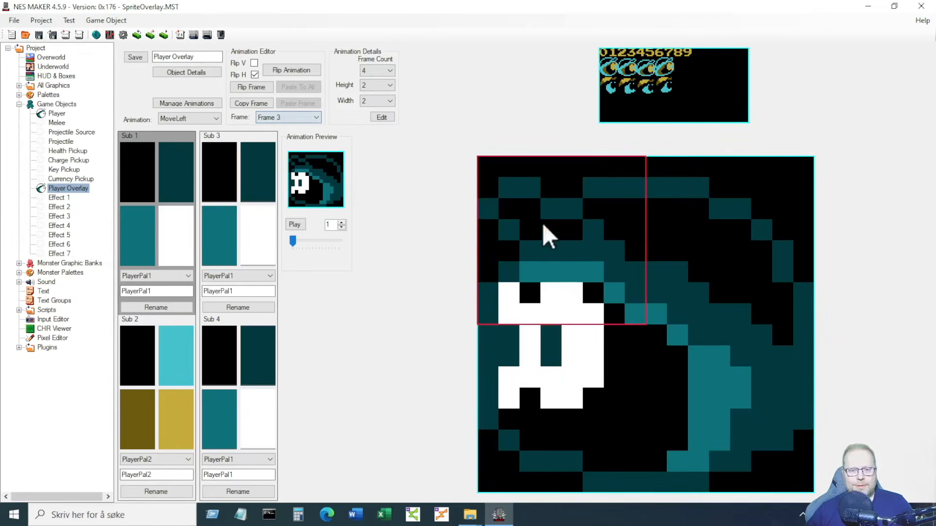
click(634, 81)
click(644, 223)
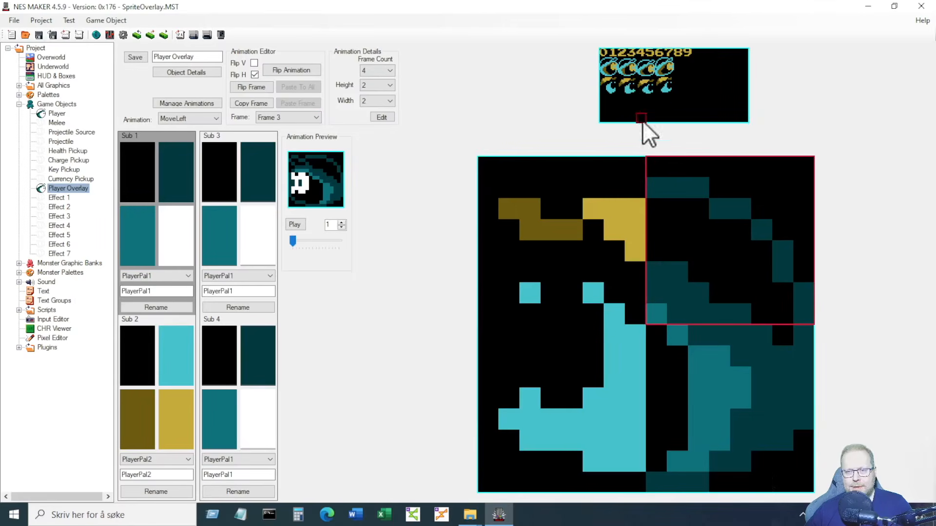
click(623, 89)
Step: Fill MoveLeft frame 4 with the first overlay sprite in the Sub 2 palette
click(282, 122)
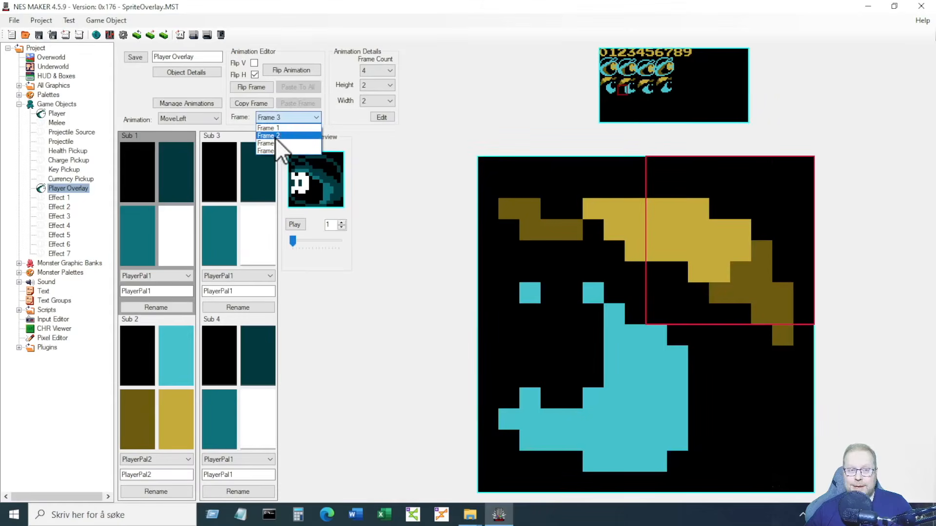
click(275, 146)
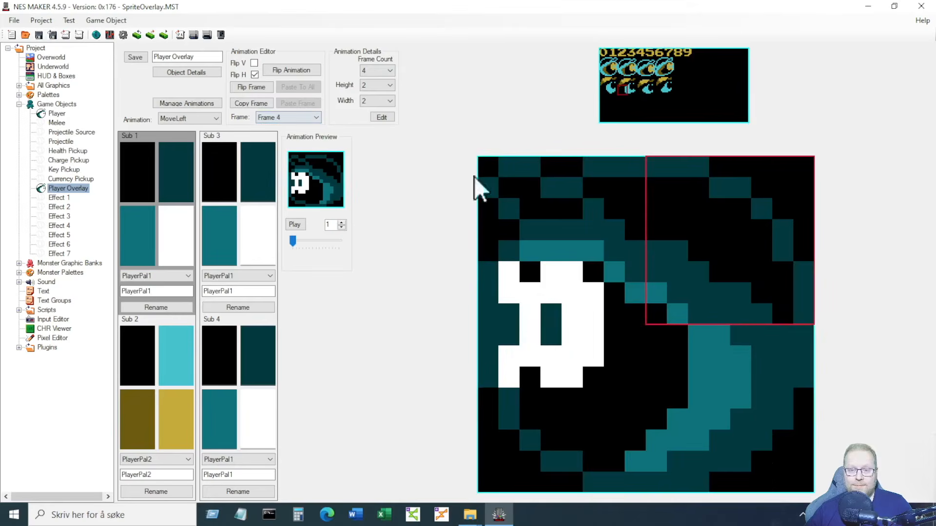
click(607, 82)
click(580, 221)
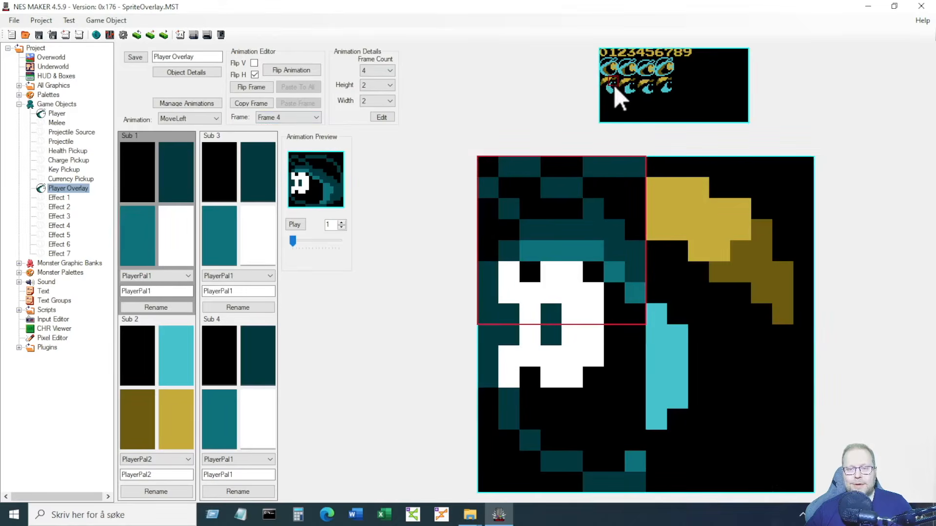
click(613, 89)
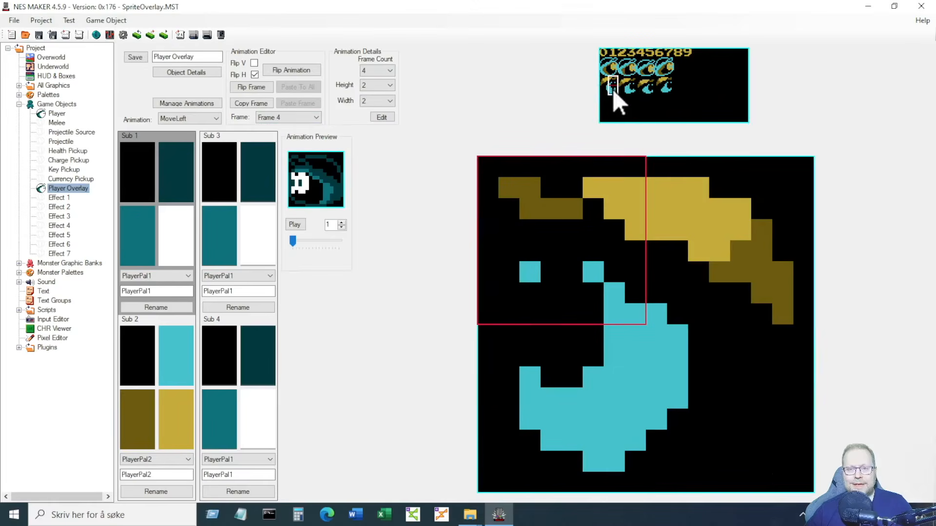
Step: Replace the JumpRight tiles with the fourth overlay sprite in the Sub 2 palette
click(190, 121)
click(186, 156)
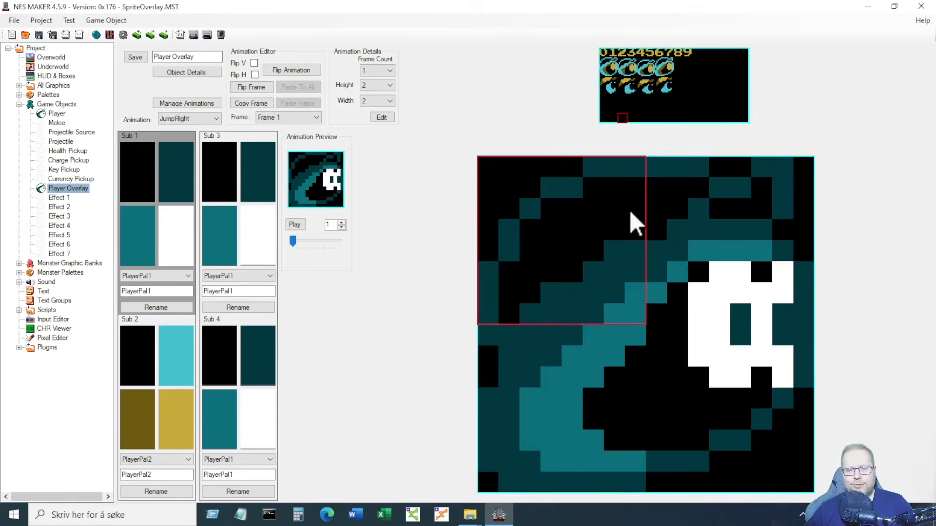
click(667, 87)
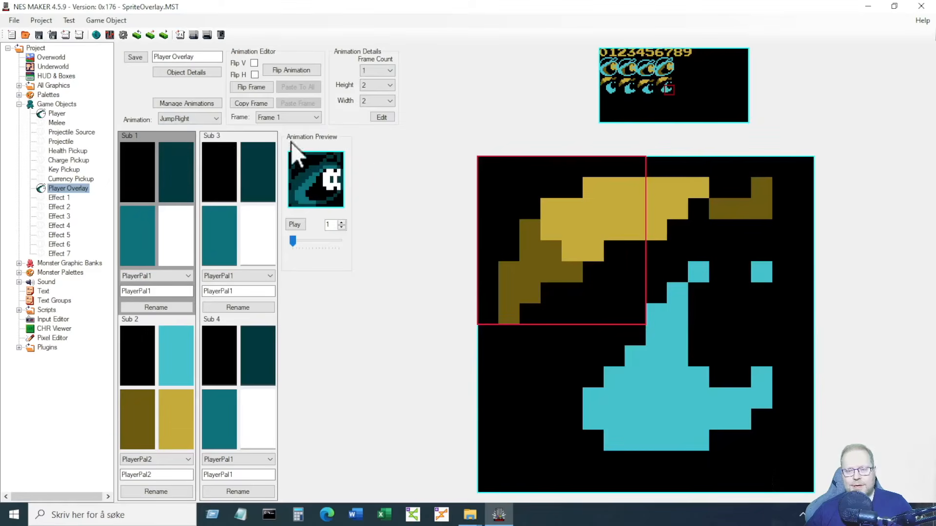
Step: Copy the JumpRight frame into JumpLeft, flip it horizontally, and save the Player Overlay object
click(257, 105)
click(197, 119)
click(191, 166)
click(295, 104)
click(251, 88)
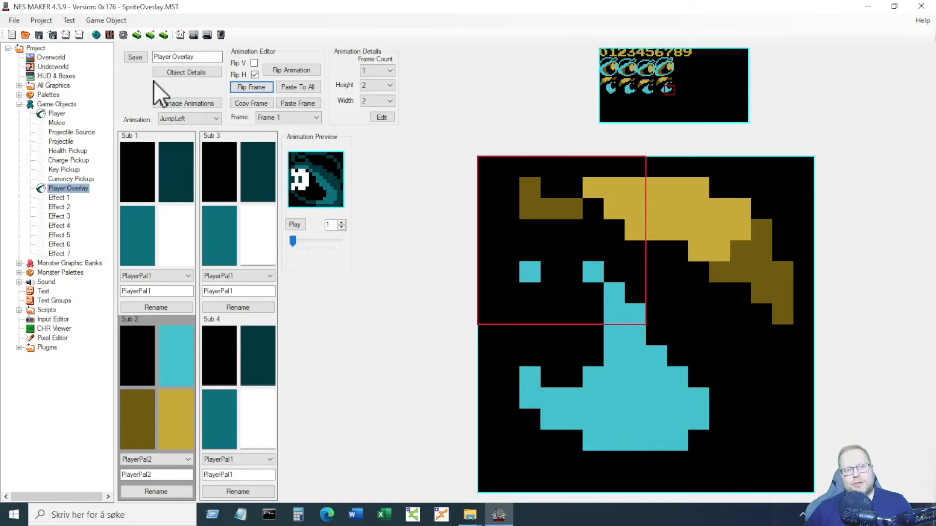
click(136, 58)
Step: Compare the animations and frames of the Player object with those of the Player Overlay object
click(57, 115)
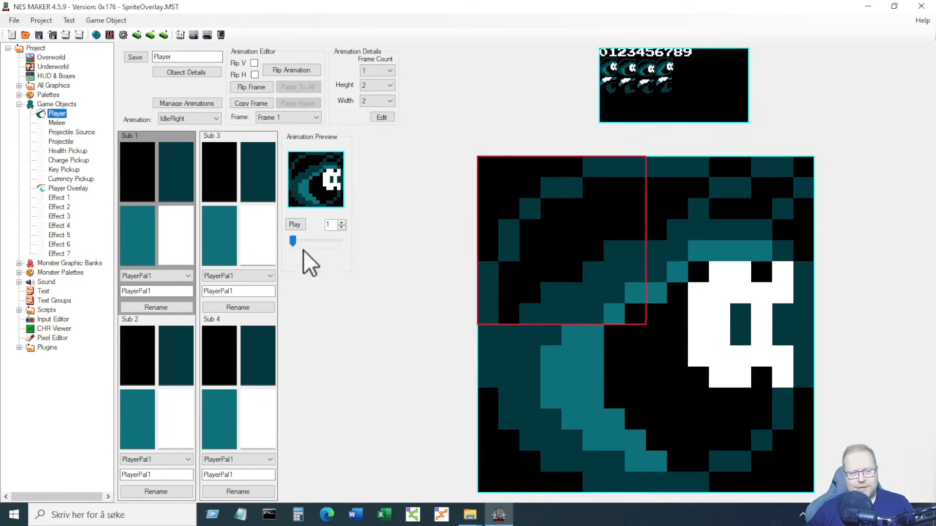
click(62, 189)
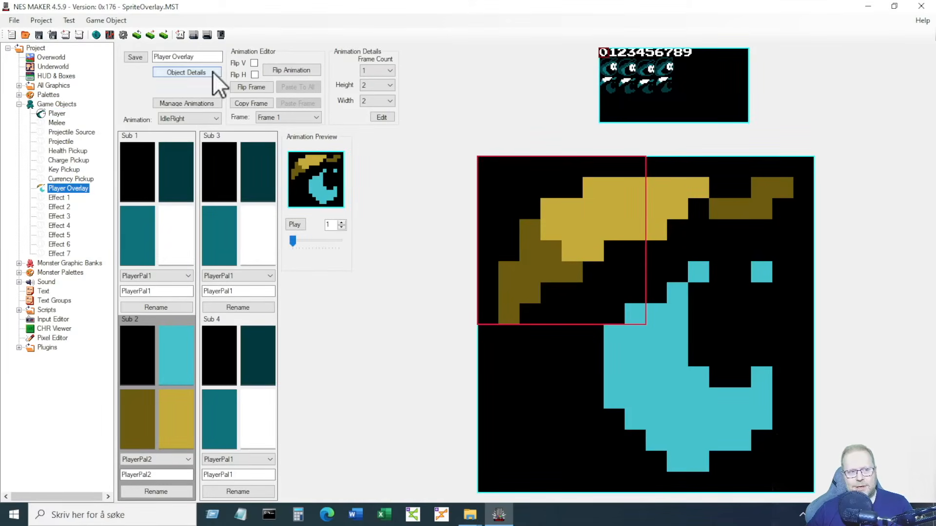
click(59, 115)
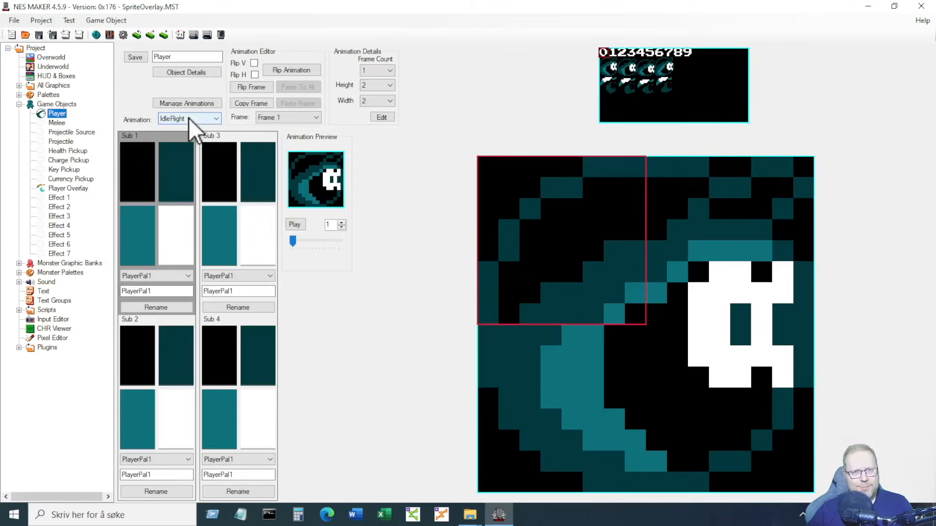
click(189, 118)
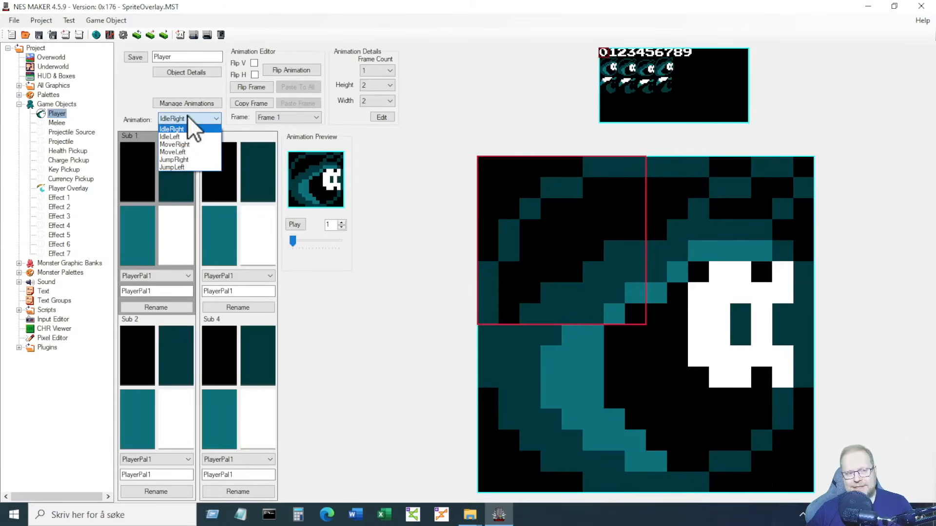
click(186, 119)
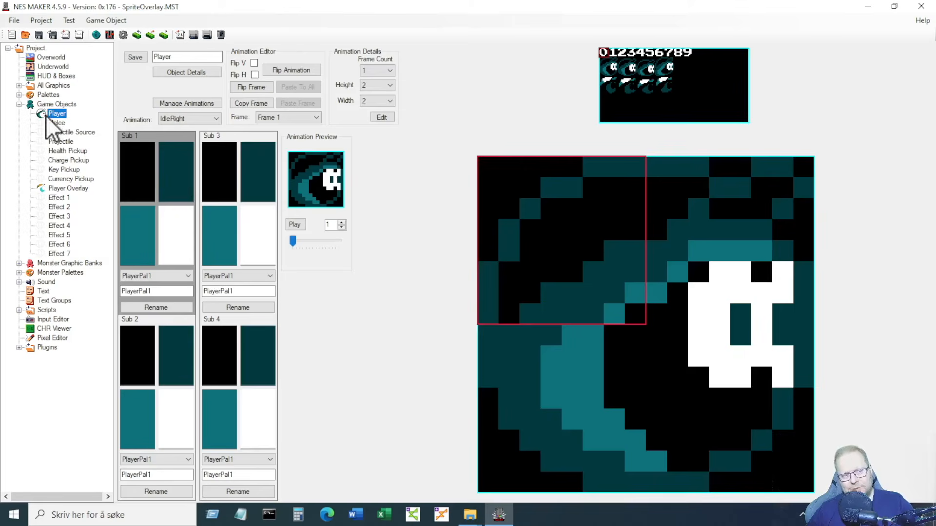
click(57, 189)
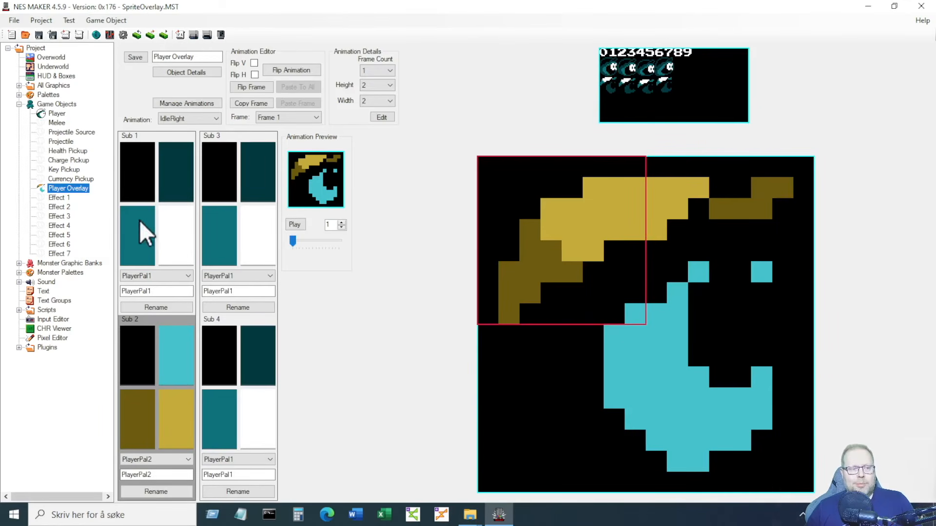
click(194, 121)
click(189, 136)
click(193, 121)
click(193, 145)
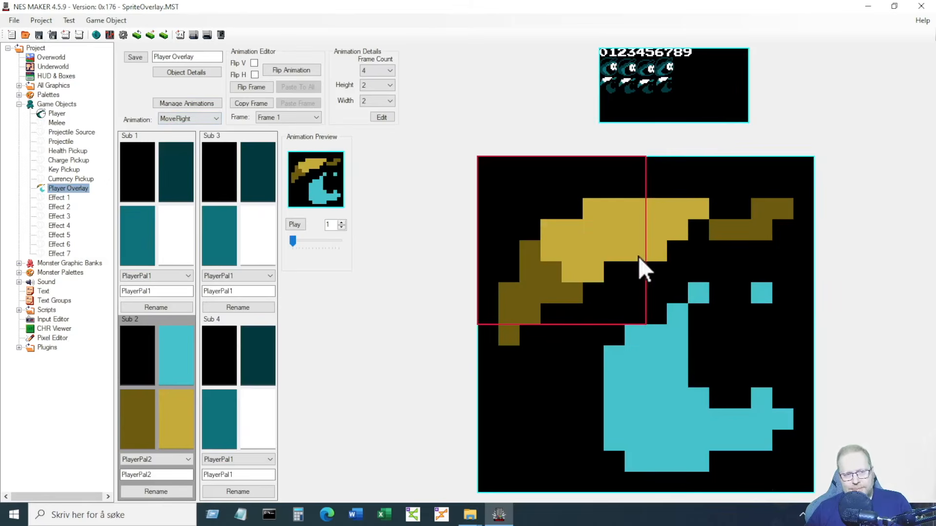
click(60, 113)
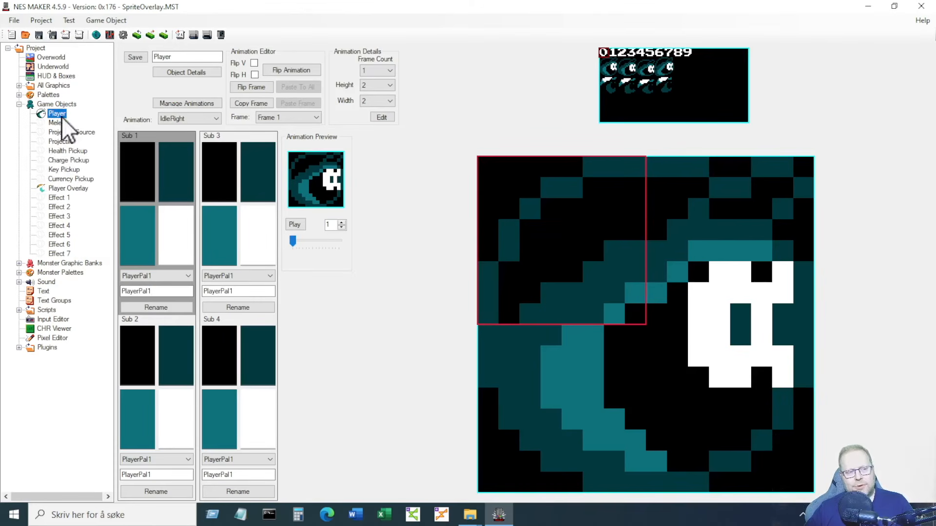
click(61, 187)
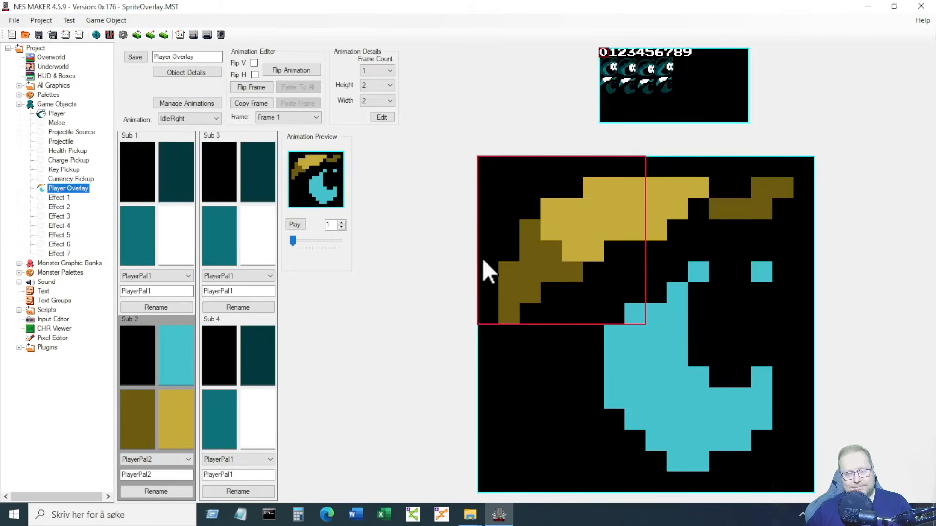
click(55, 115)
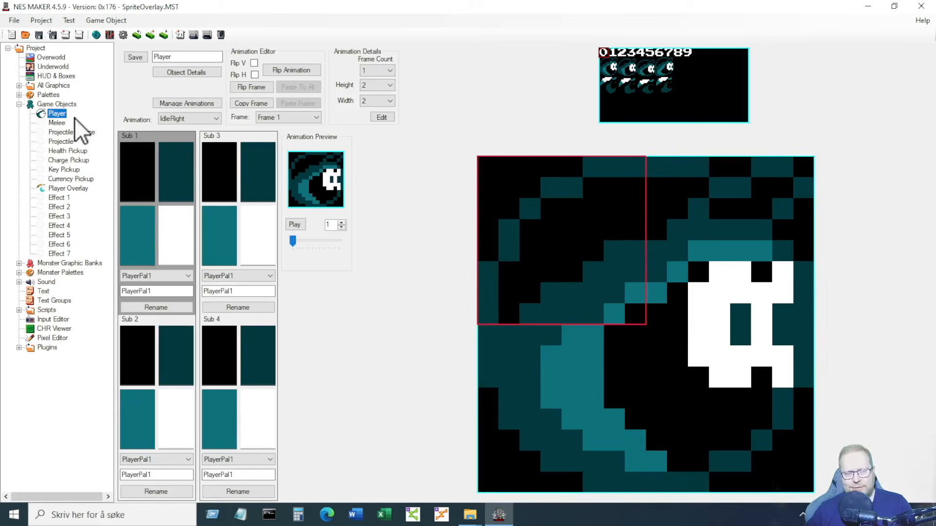
Step: Set the Player object's Defense to 8 in its object details, and reopen them to check the value
click(194, 72)
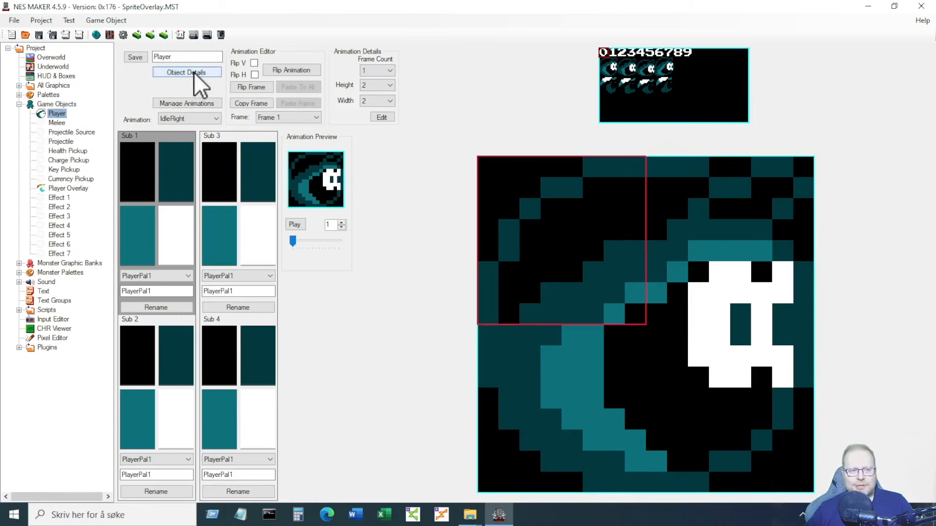
click(116, 85)
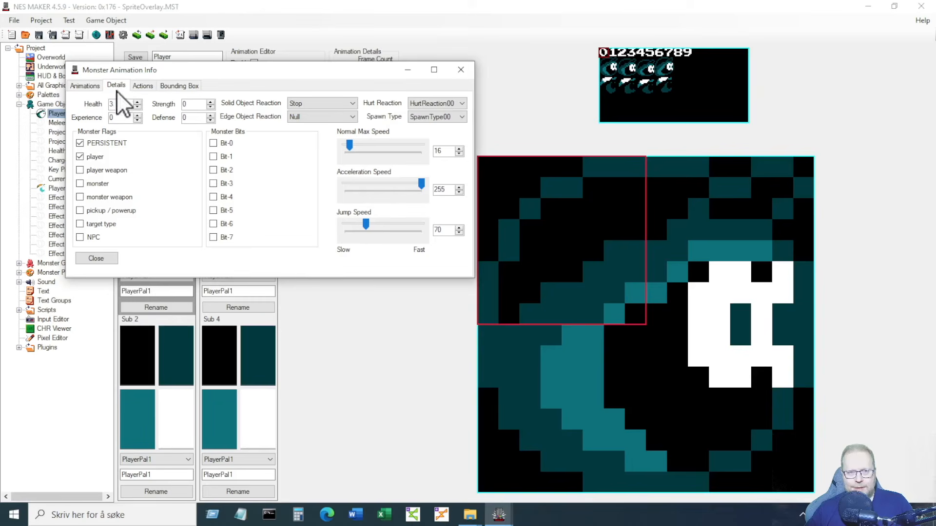
double_click(189, 117)
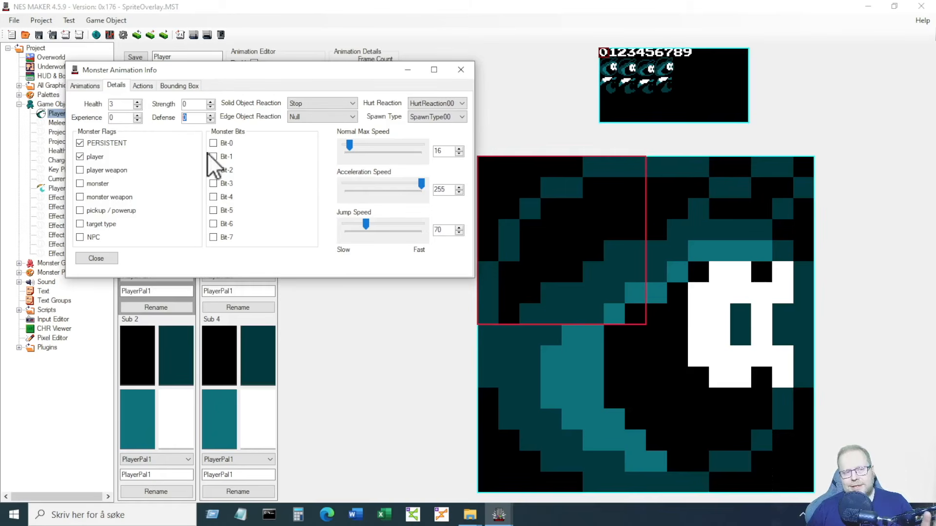
drag(209, 75, 256, 80)
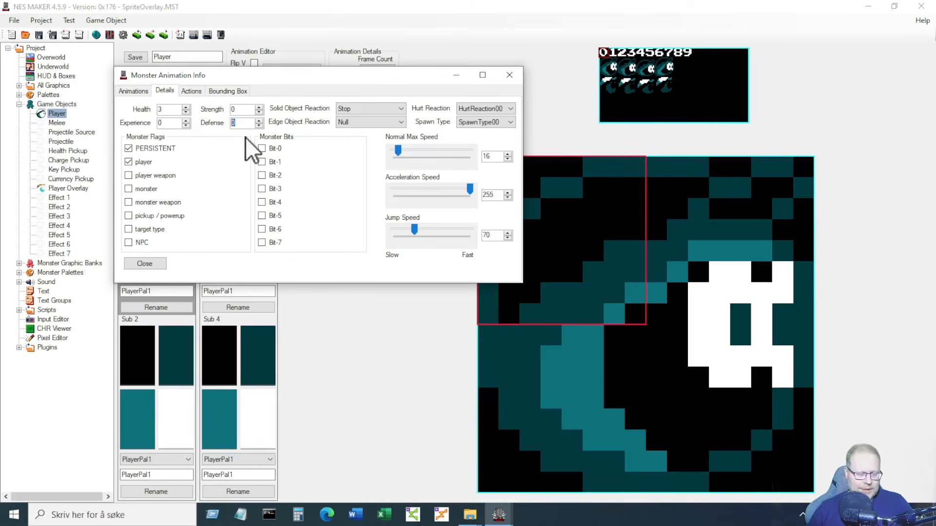
text(8)
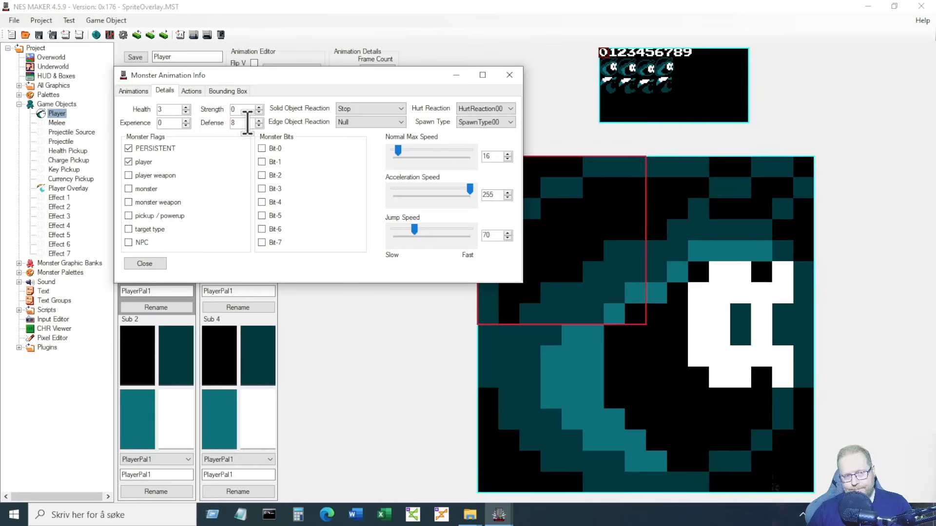
click(146, 264)
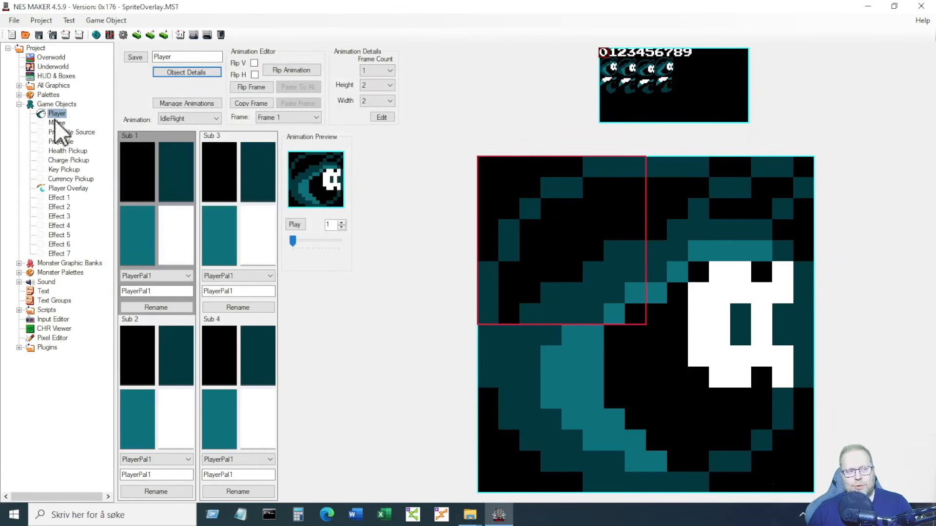
click(197, 72)
click(134, 101)
click(213, 133)
click(124, 274)
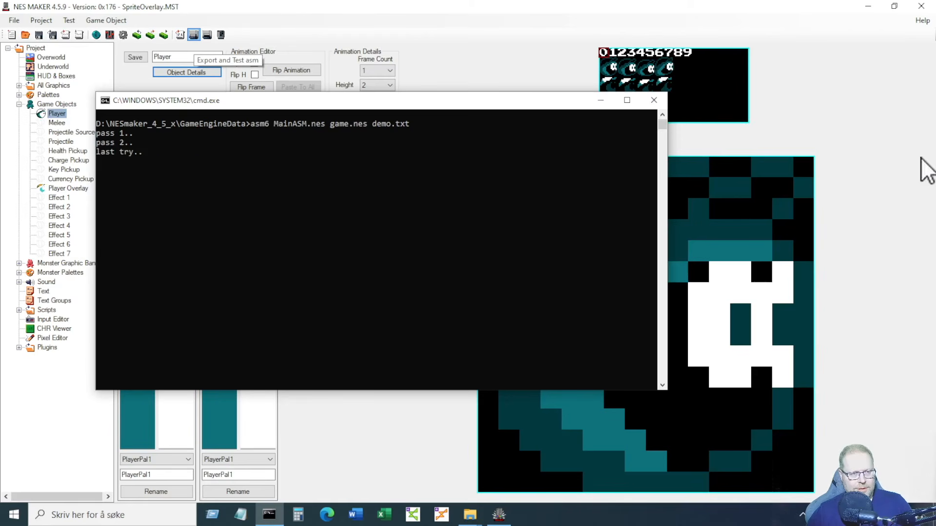
Step: Export and test the game in Mesen, running the player to the right and jumping to check the overlay
key(Return)
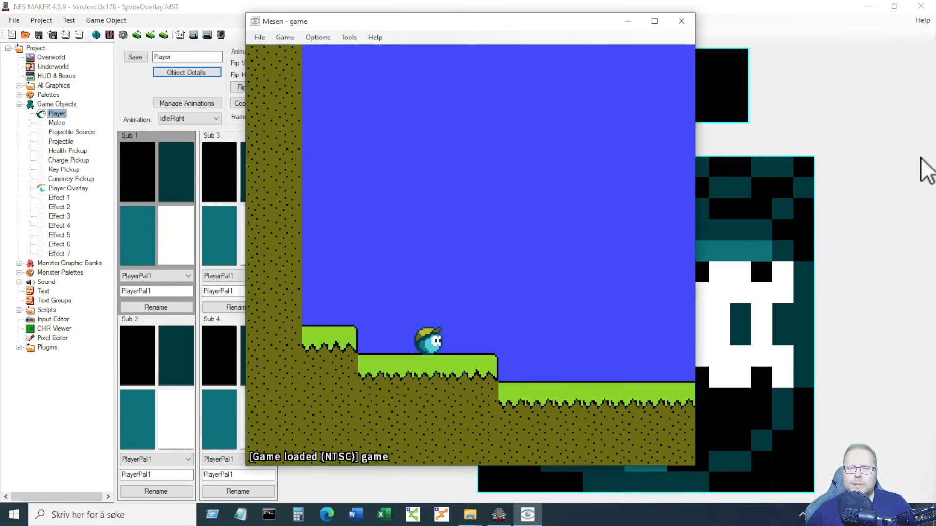
key(Right)
key(s)
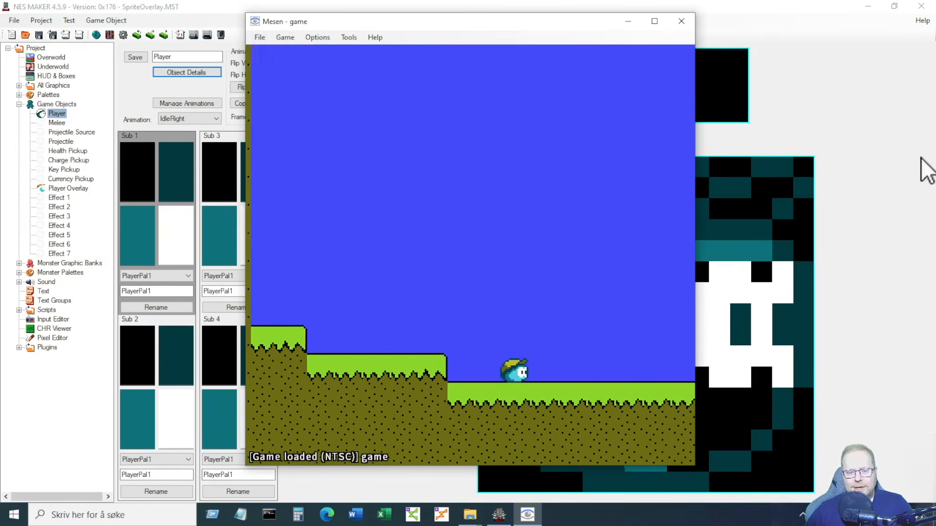
Step: Run and jump the player to the right and back to the left across the level to check the overlay in both directions
key(s)
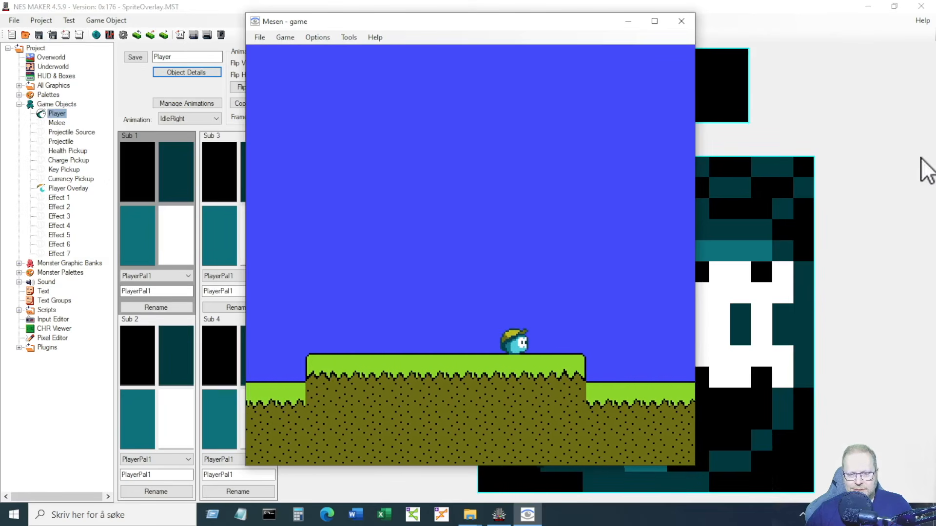
key(s)
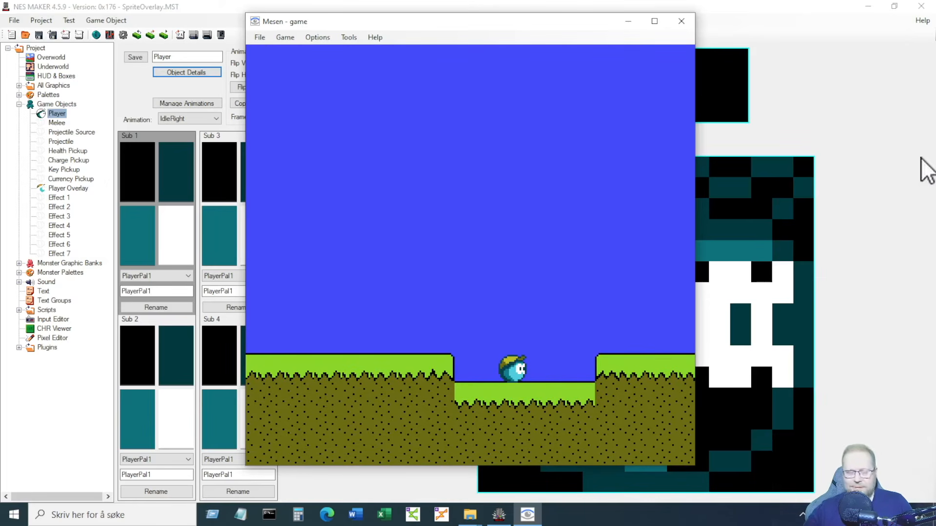
key(Right)
key(s)
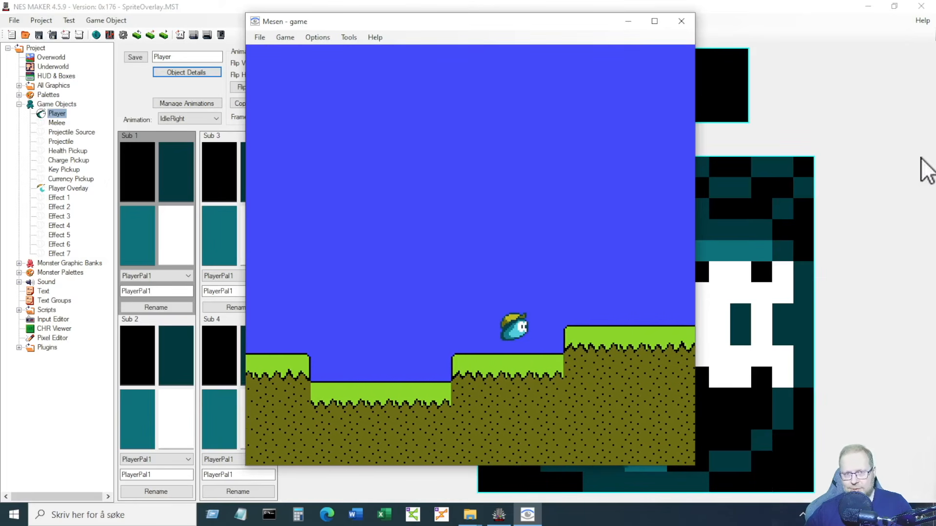
key(Left)
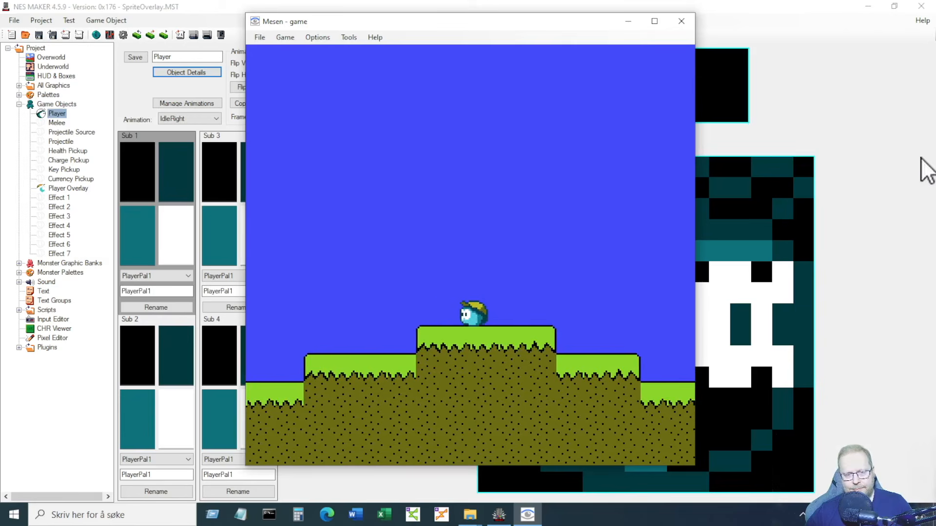
key(Left)
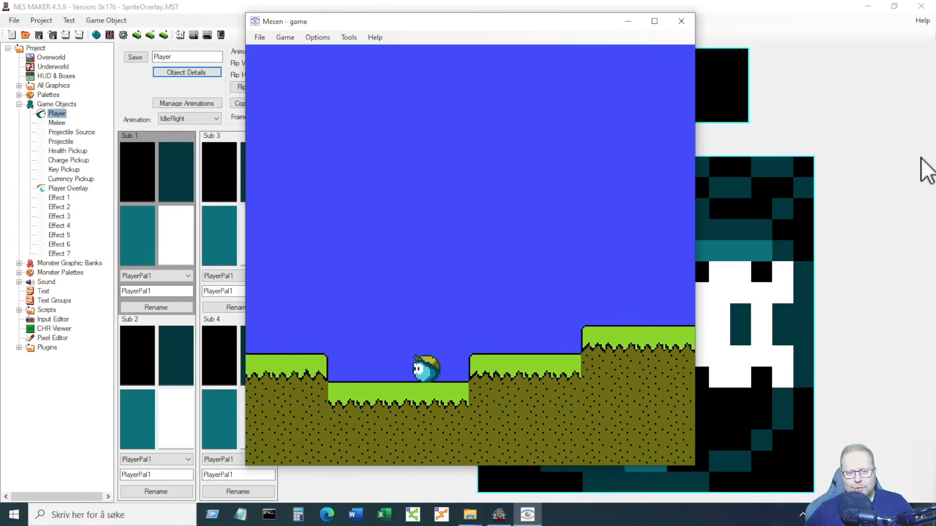
key(Left)
key(s)
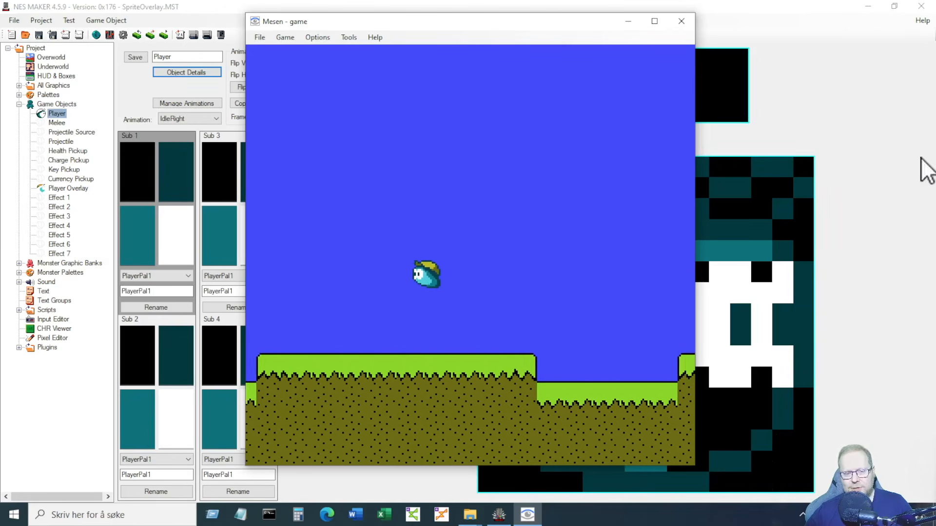
key(Left)
key(s)
key(Left)
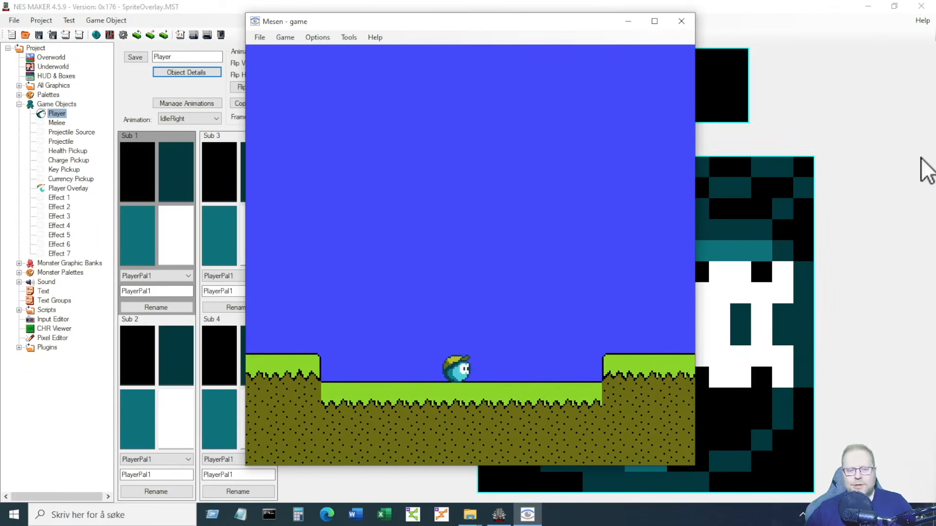
key(Left)
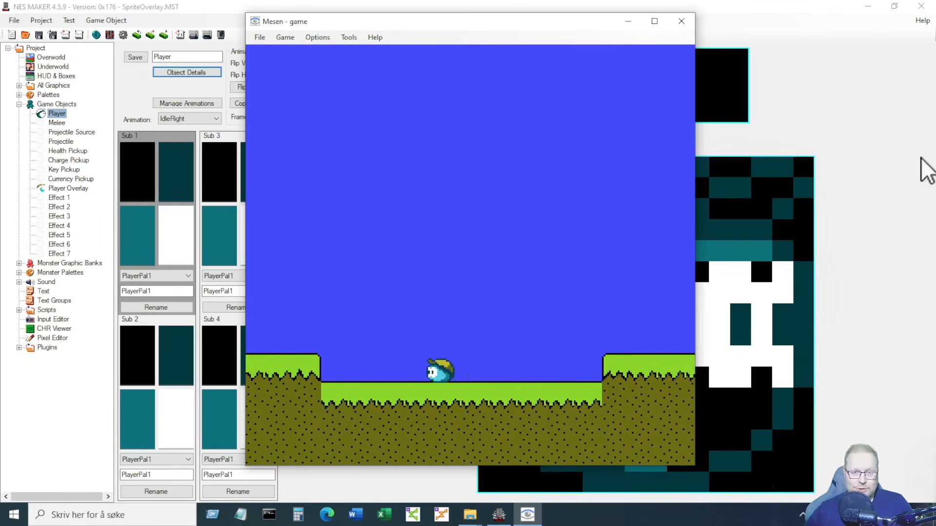
Step: Test the overlay during repeated jumps and changes of direction, and close the running game
key(s)
key(s)
key(Right)
key(s)
key(s)
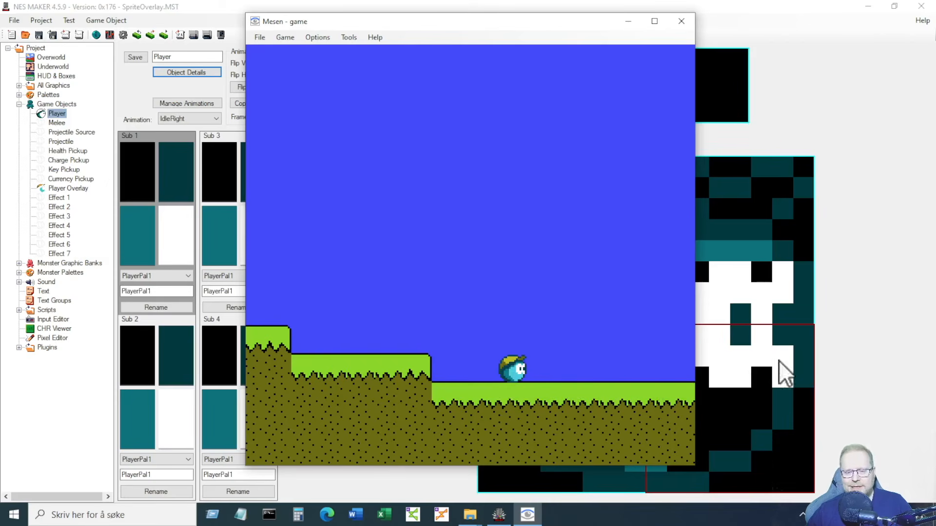
key(Left)
key(s)
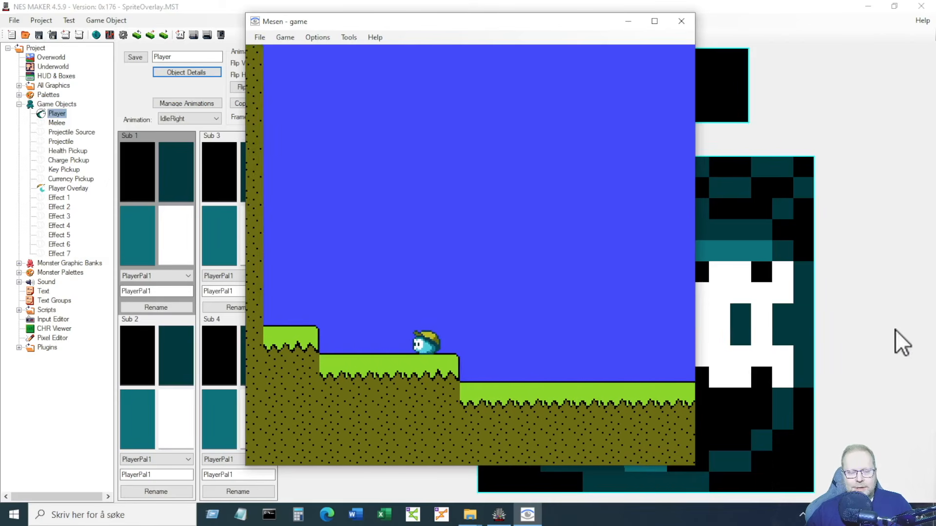
key(Right)
key(Right)
key(s)
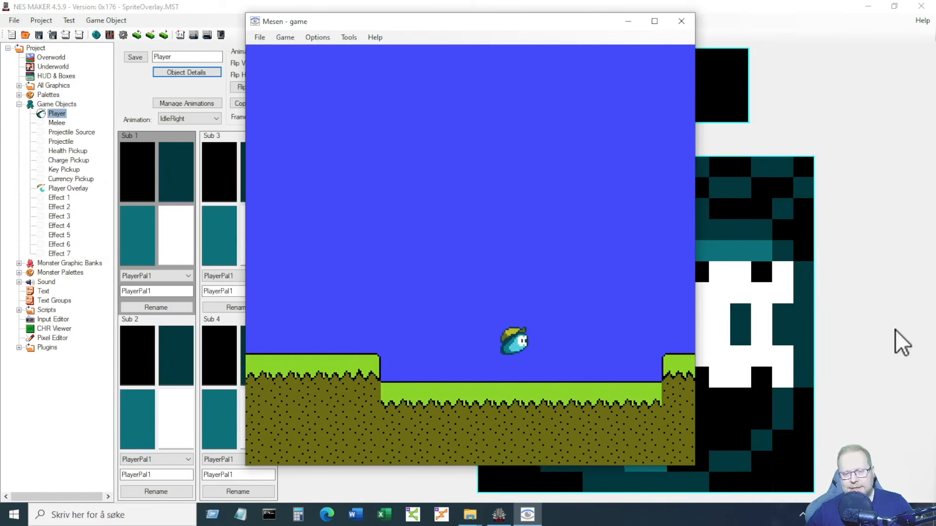
key(s)
key(Left)
key(s)
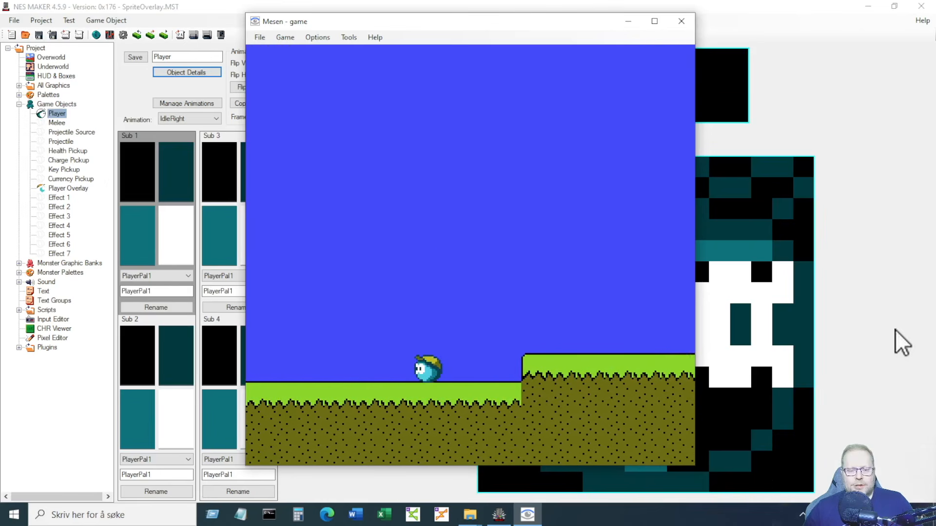
click(681, 21)
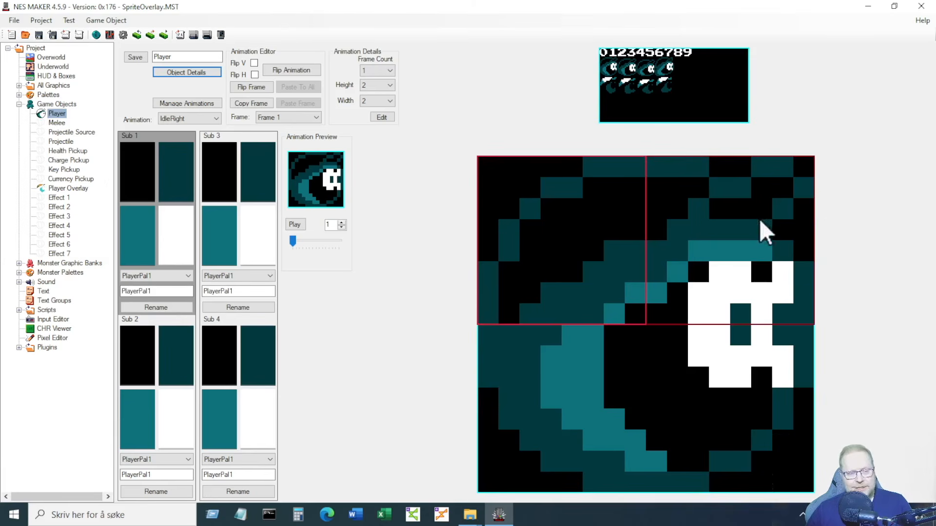
Step: Compare the Player Overlay and Player objects, and examine their tiles in the Pixel Editor with the Sub 1 and Sub 2 palettes
click(81, 190)
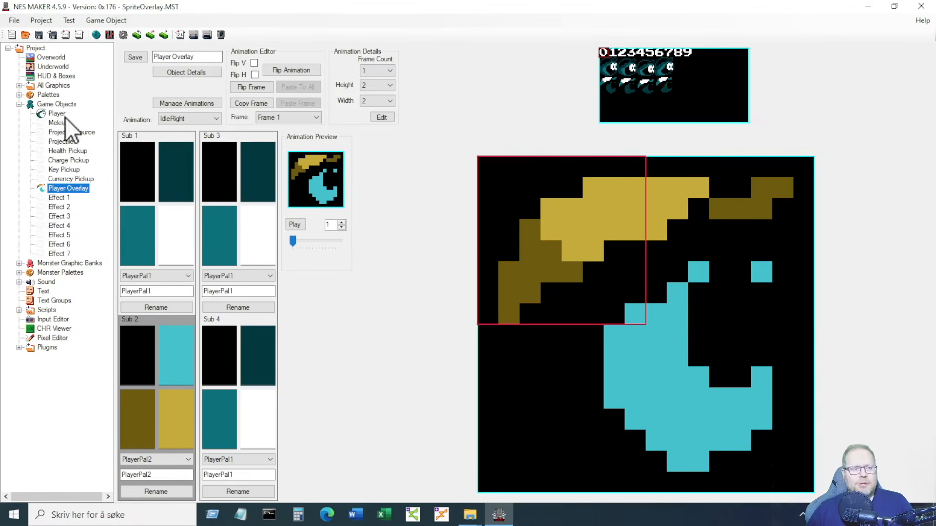
click(59, 113)
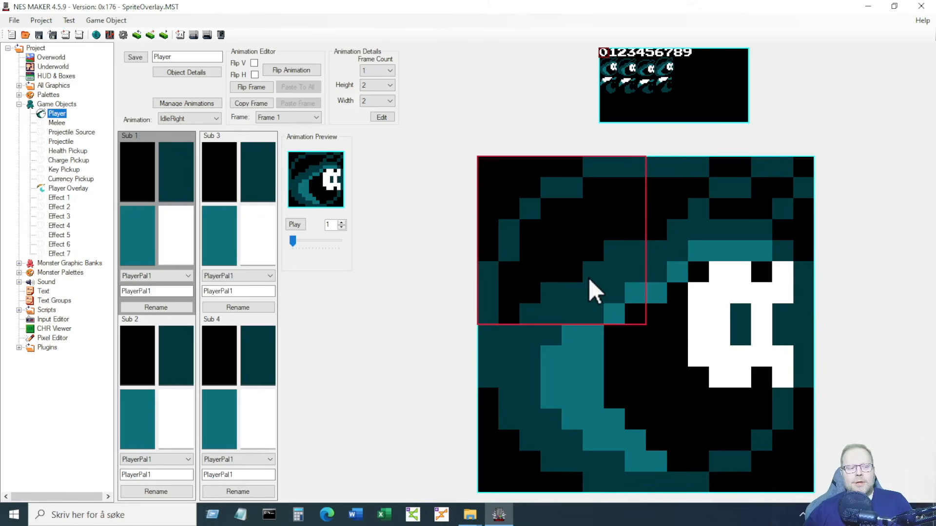
click(48, 337)
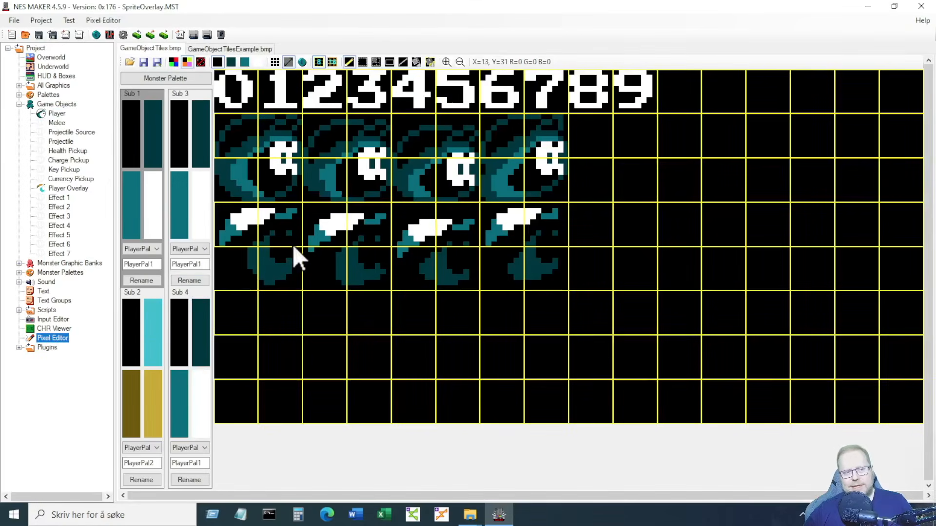
click(153, 347)
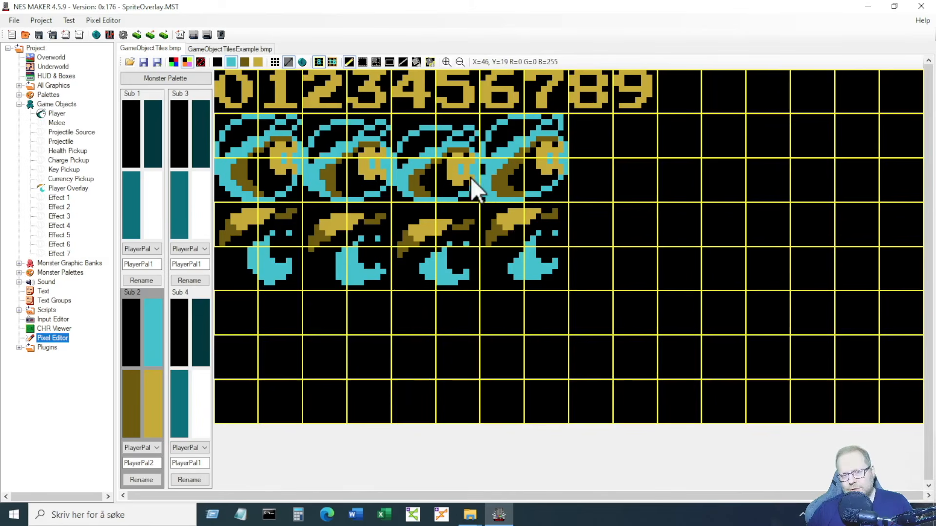
click(129, 204)
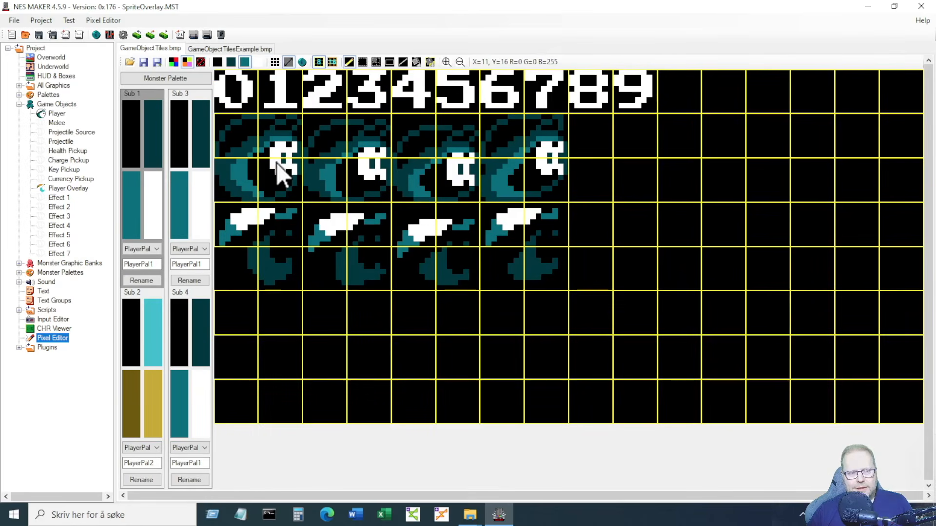
click(156, 150)
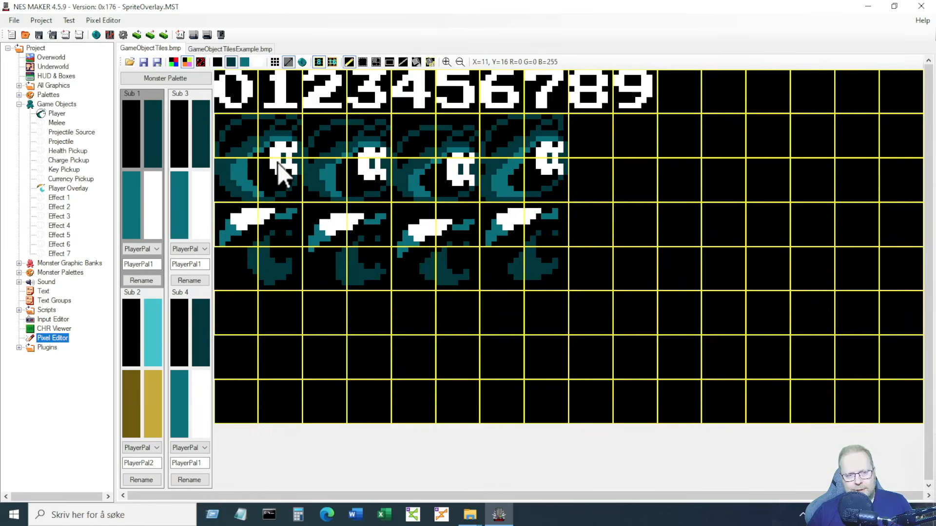
click(148, 374)
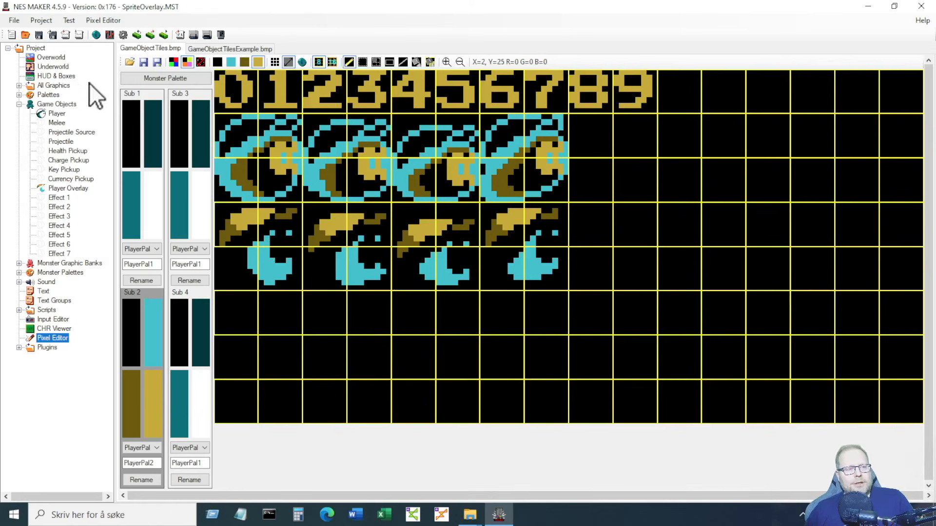
Step: Open the Overworld map, export and test the game again in Mesen, and run the player to the right
click(51, 57)
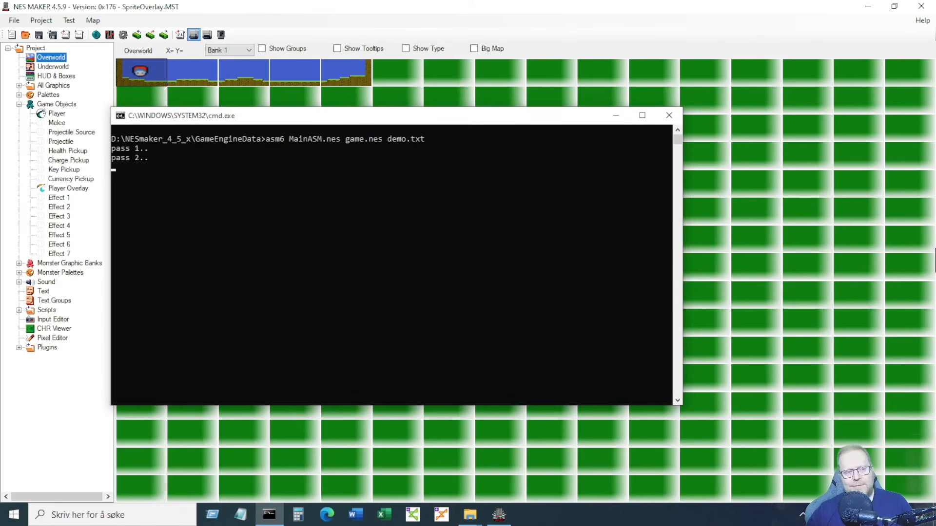
key(Return)
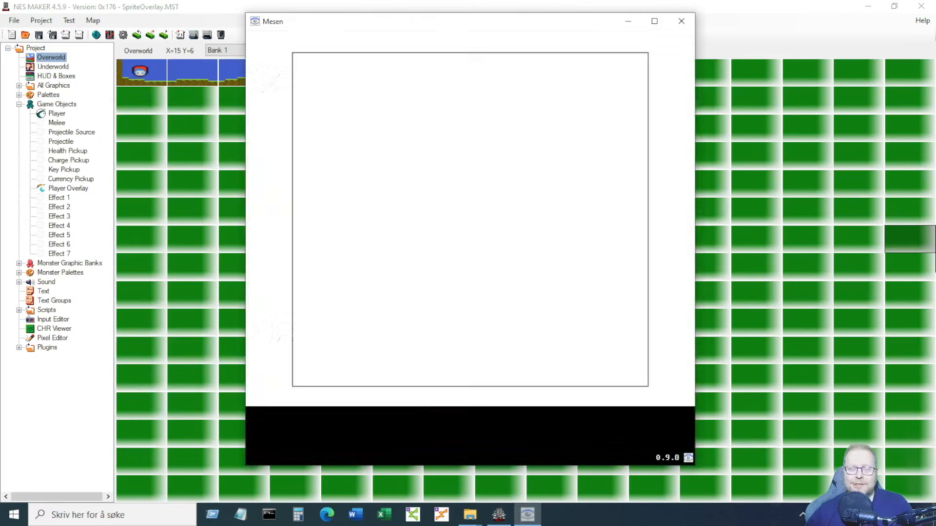
key(Right)
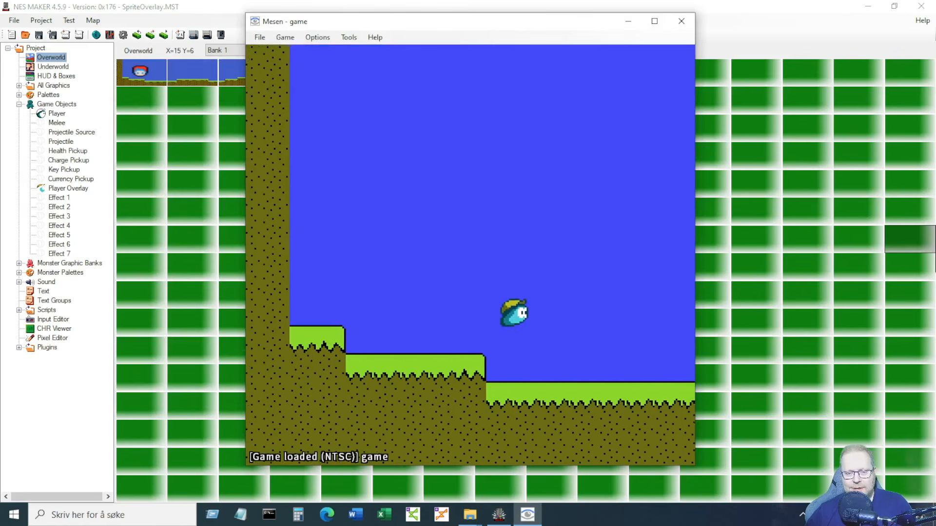